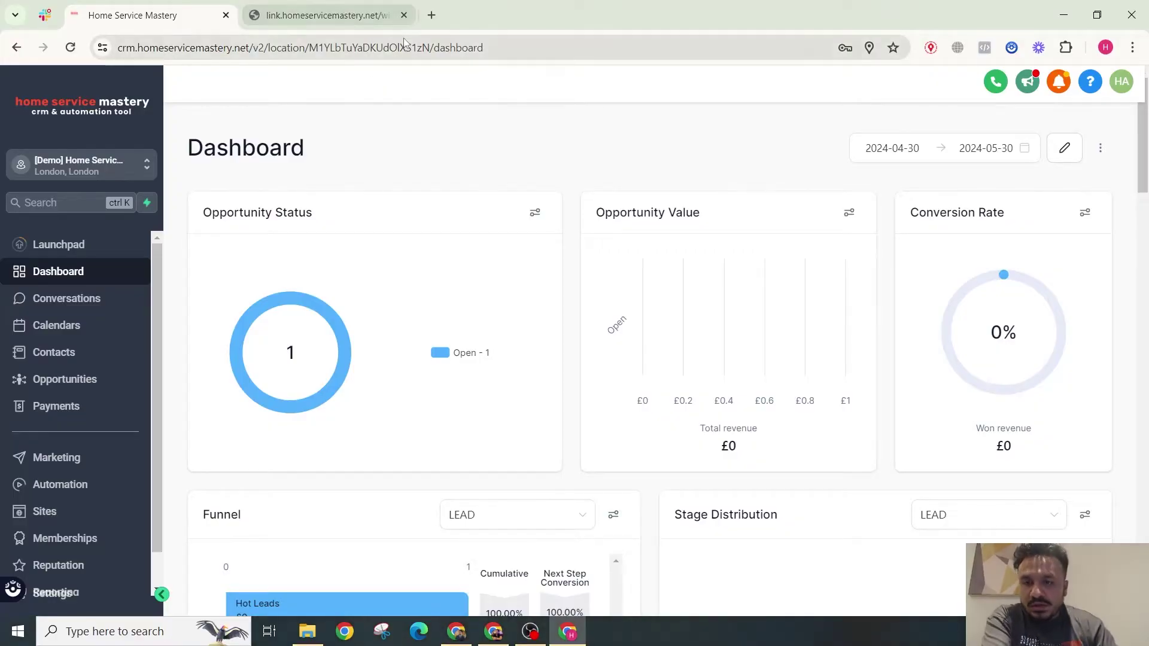
# Open the Calendars page showing the May 27 – Jun 2, 2024 week view.
pyautogui.click(65, 381)
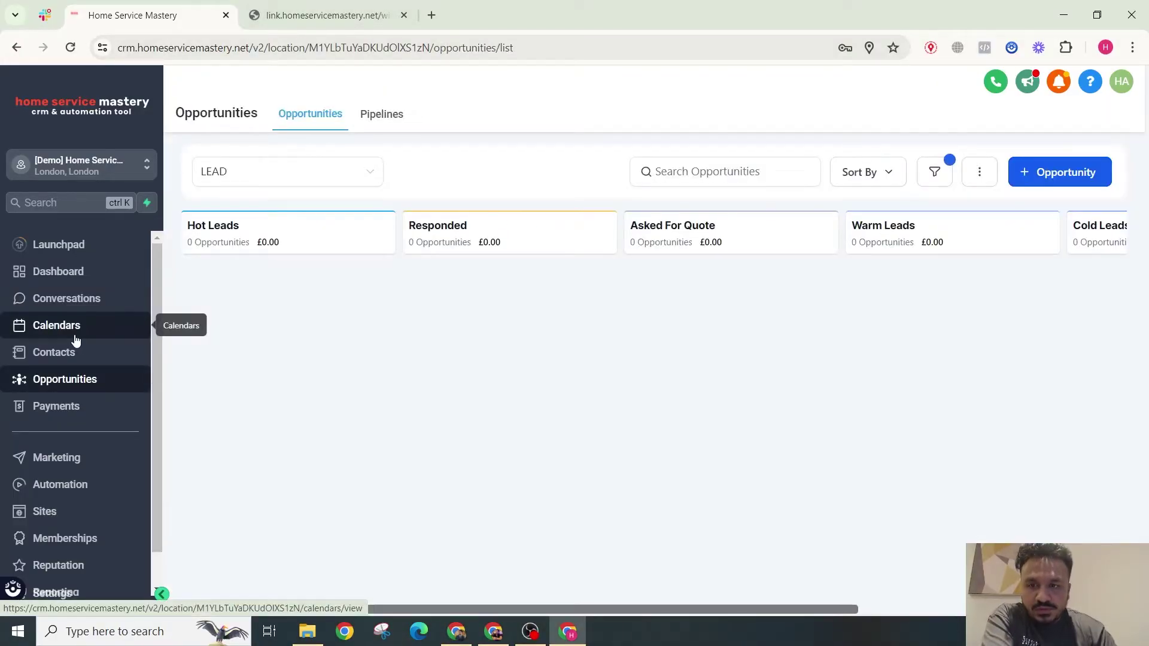
# In Calendar Settings, copy the Permanent Link for the Book An Appointment calendar.
pyautogui.click(83, 326)
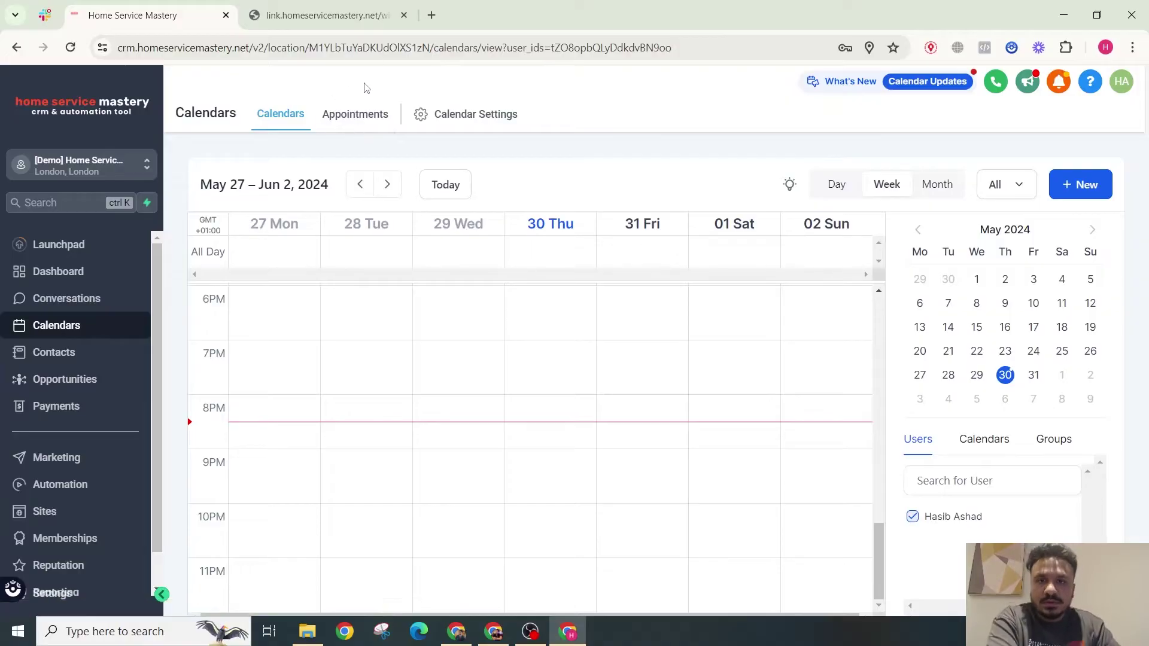
pyautogui.click(481, 132)
pyautogui.scroll(-1, 303, 436)
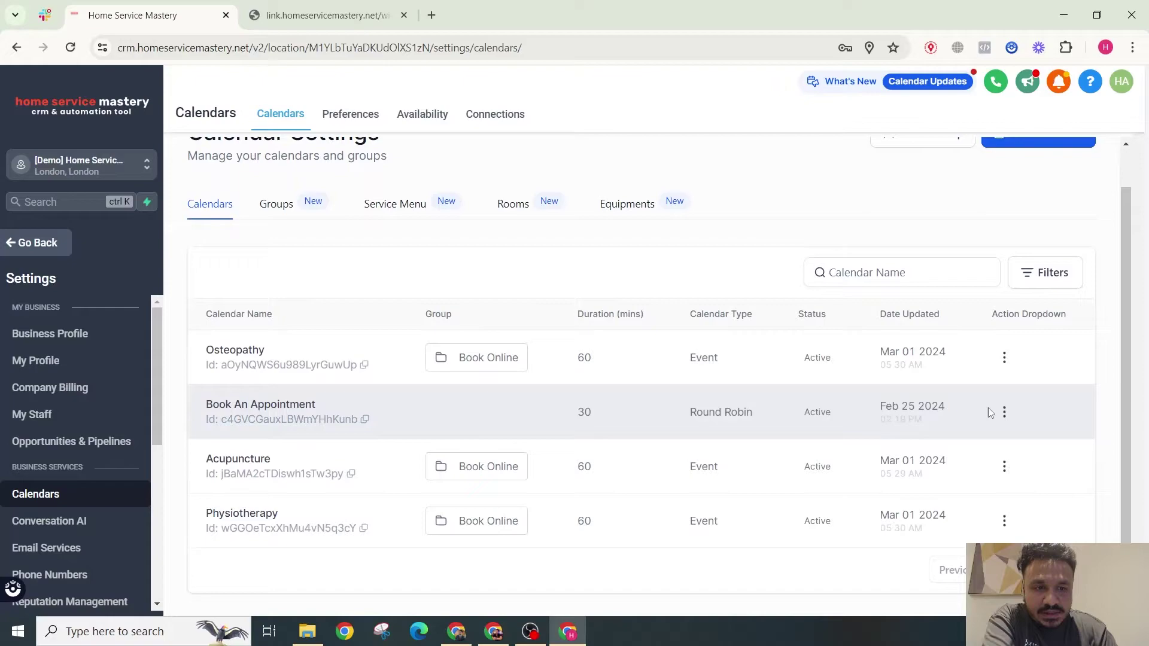
pyautogui.click(1005, 411)
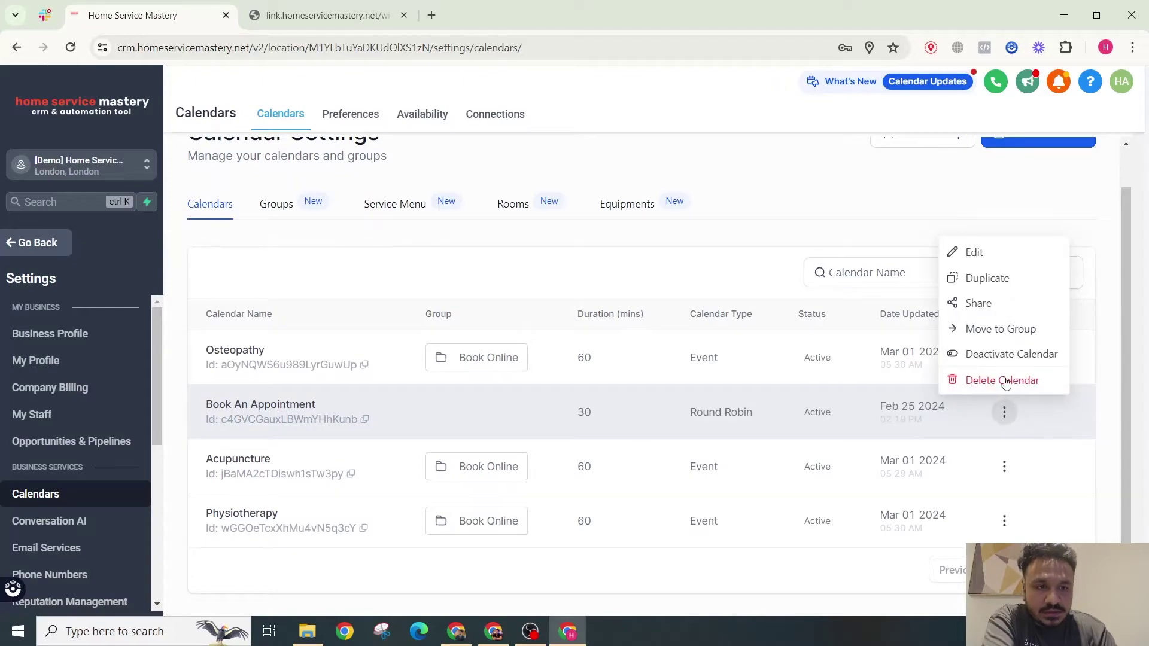
pyautogui.click(993, 305)
pyautogui.click(820, 490)
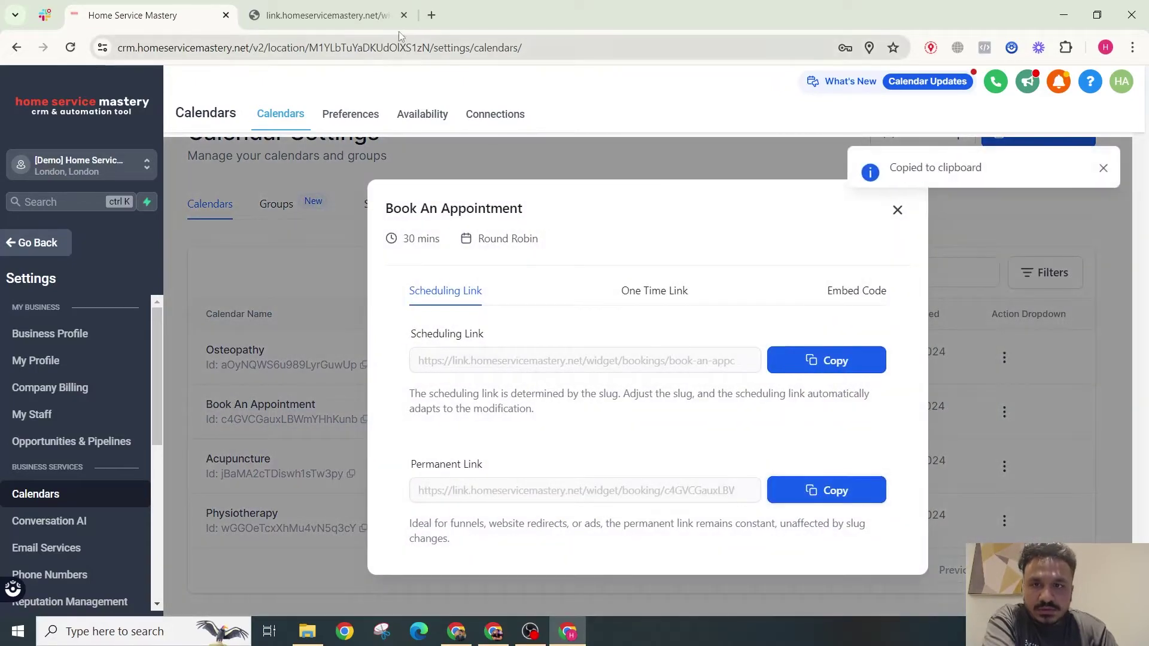
# Load the copied Book An Appointment link in a new browser tab and close the old link tab.
pyautogui.click(431, 15)
pyautogui.hotkey('ctrl', 'v')
pyautogui.press('Return')
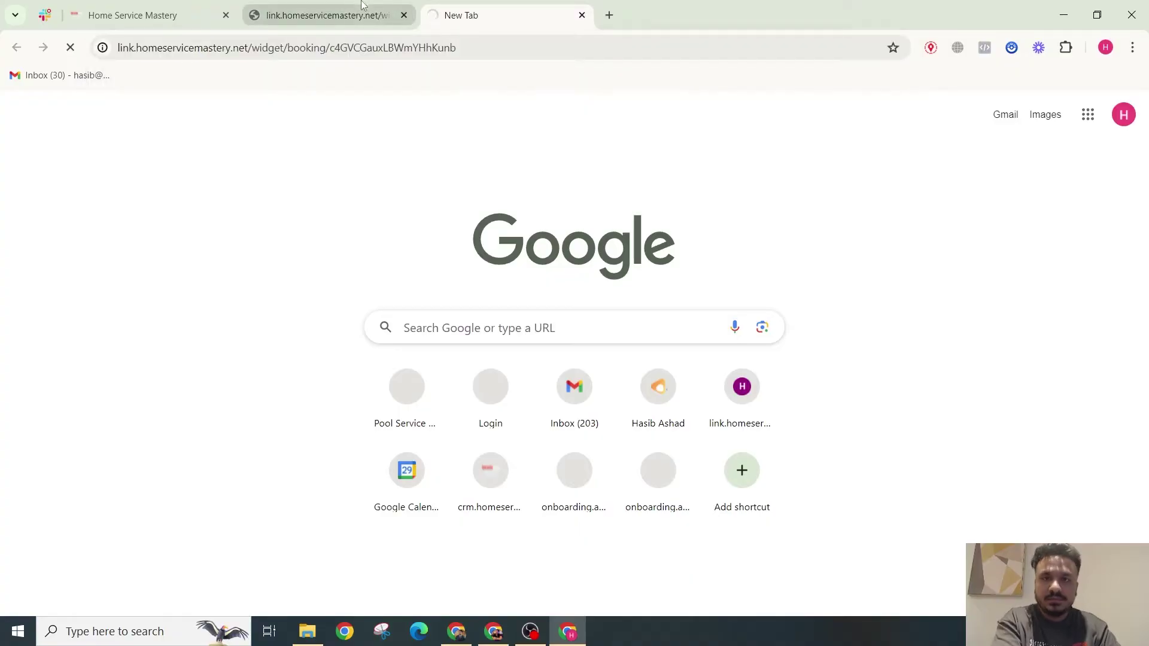
pyautogui.click(403, 15)
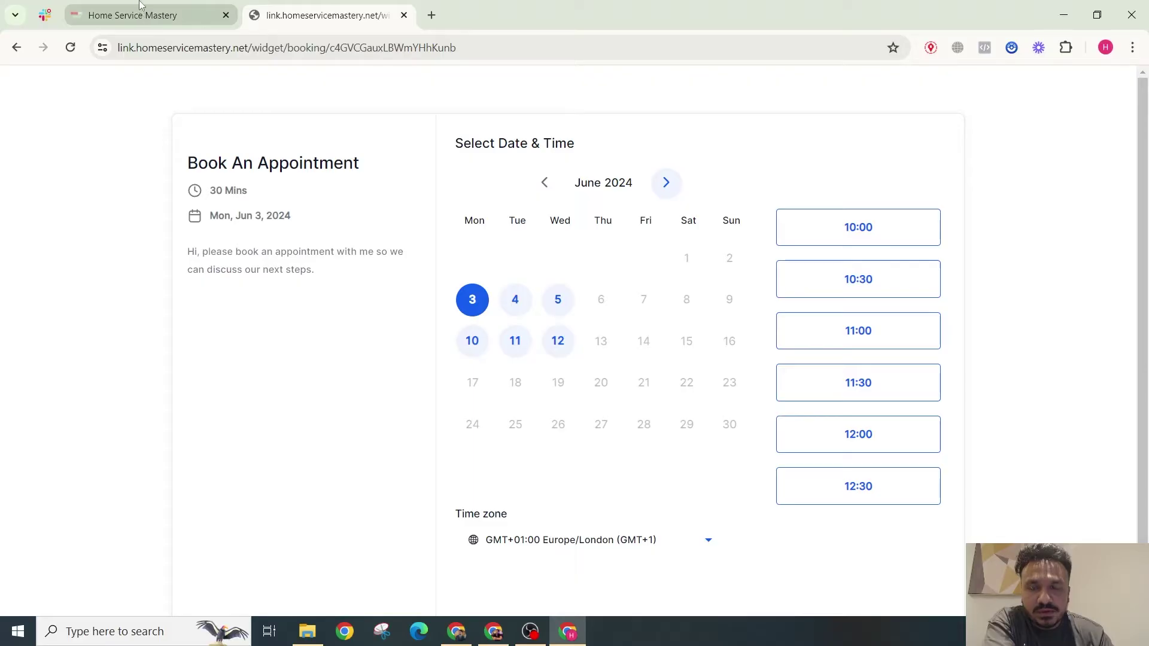
# Back in the CRM, close the share dialog and open Book An Appointment for editing.
pyautogui.click(172, 10)
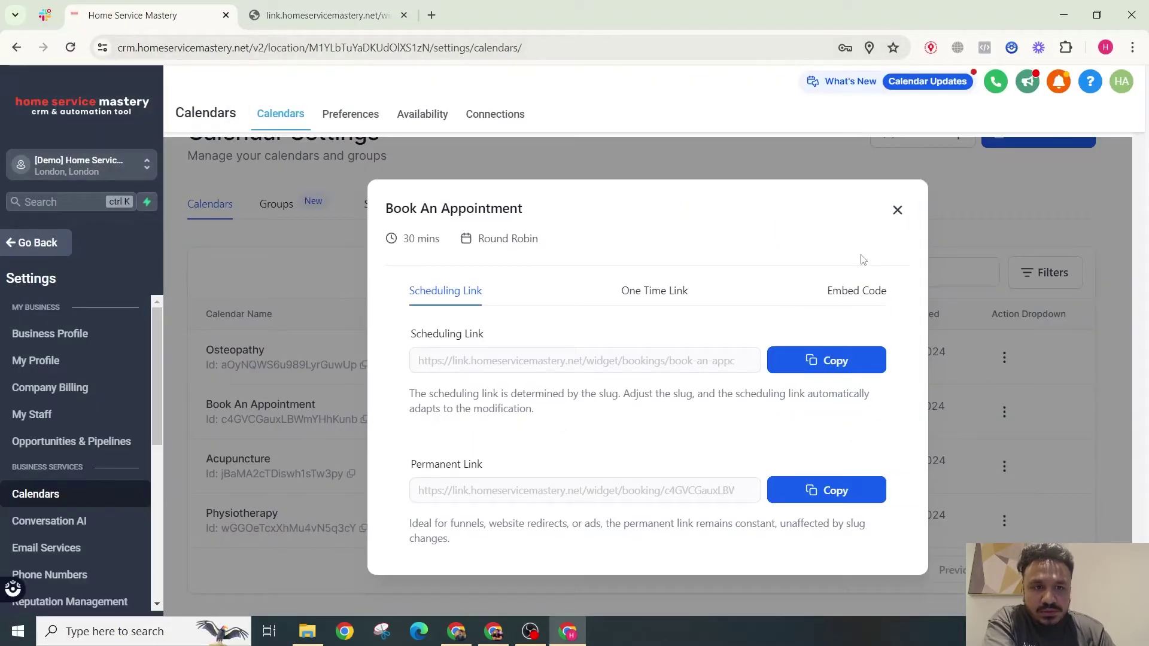
pyautogui.click(897, 209)
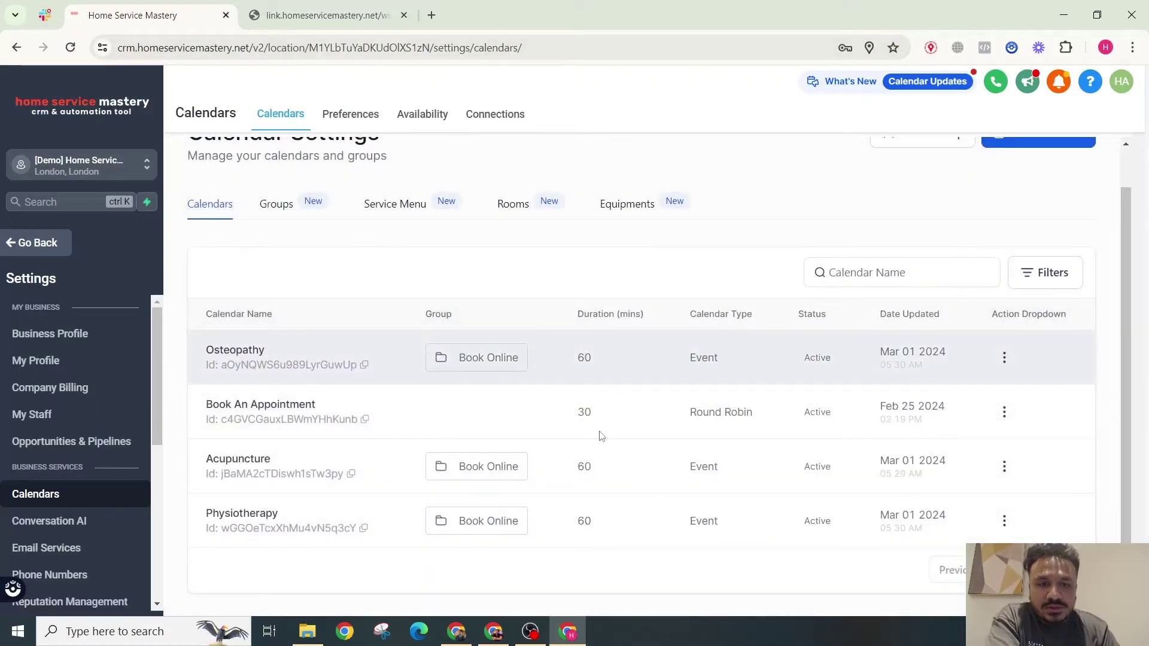
pyautogui.click(1005, 411)
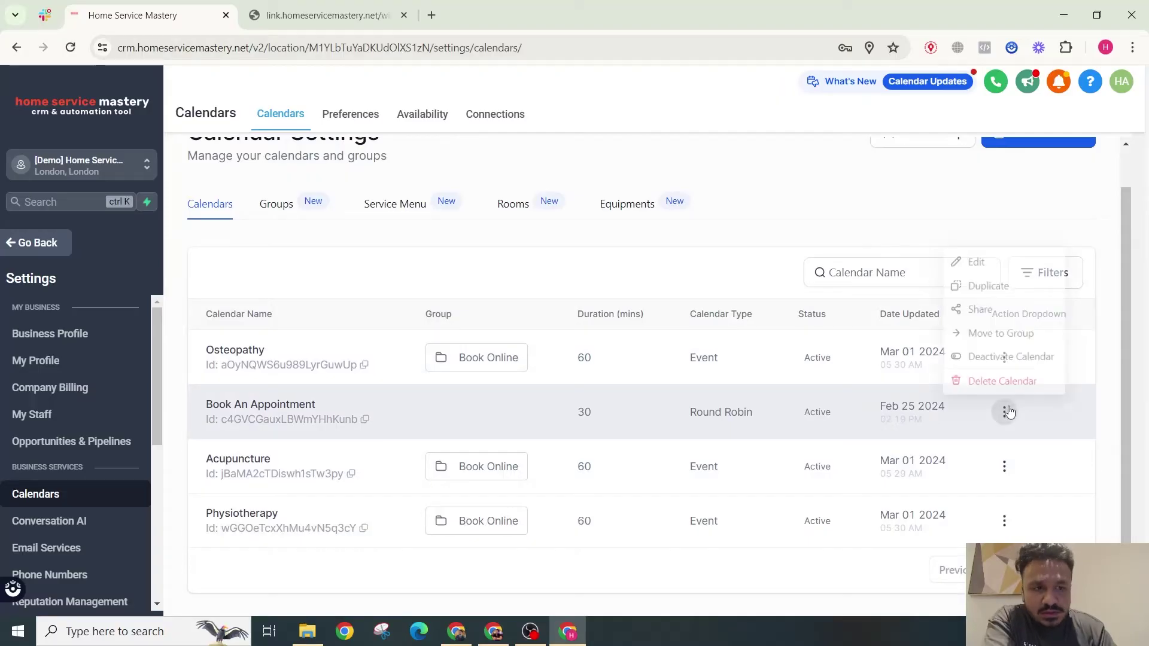
pyautogui.click(986, 253)
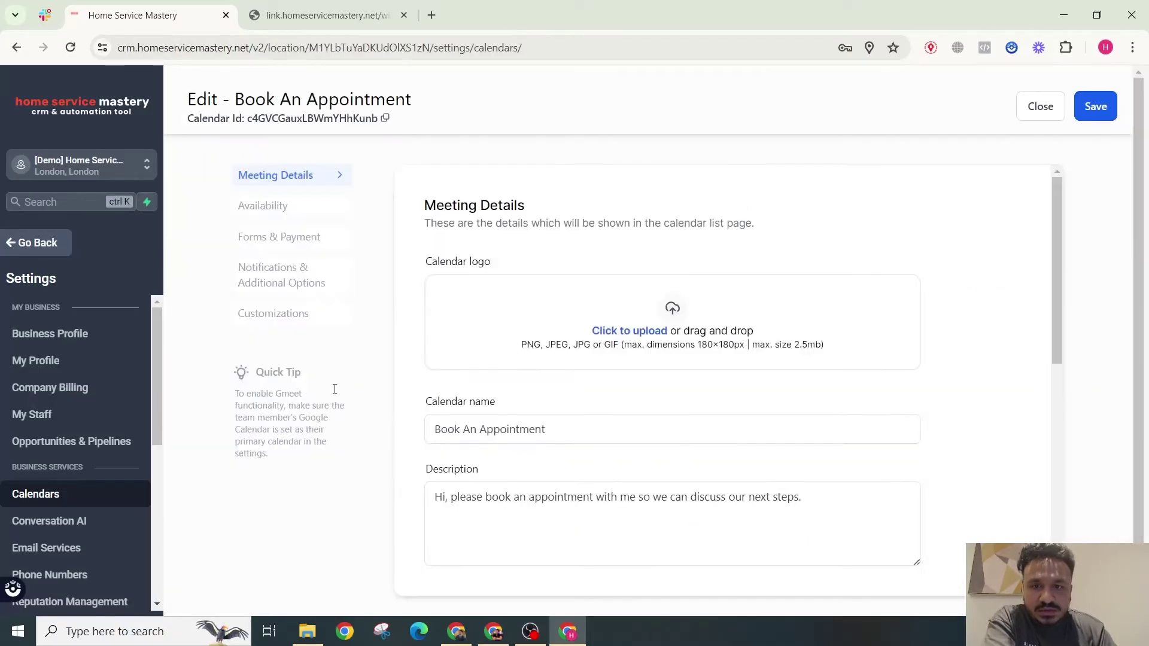
# Review the Notifications and Forms & Payment settings, then close the calendar editor.
pyautogui.click(287, 280)
pyautogui.scroll(-5, 573, 273)
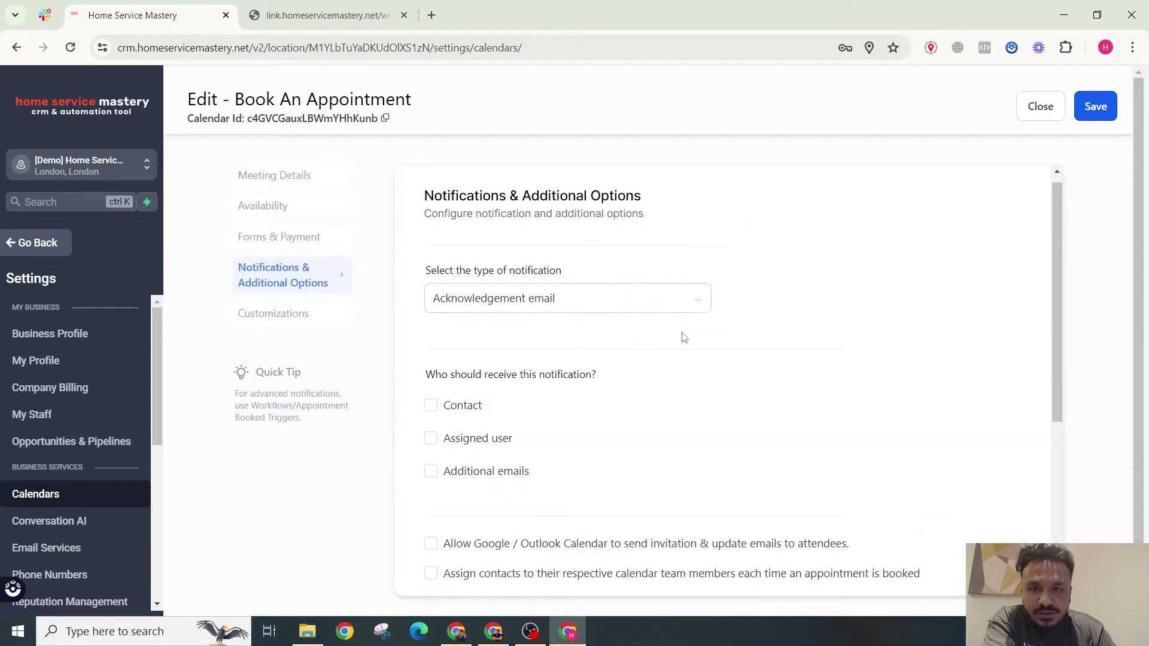
pyautogui.scroll(2, 573, 272)
pyautogui.click(324, 243)
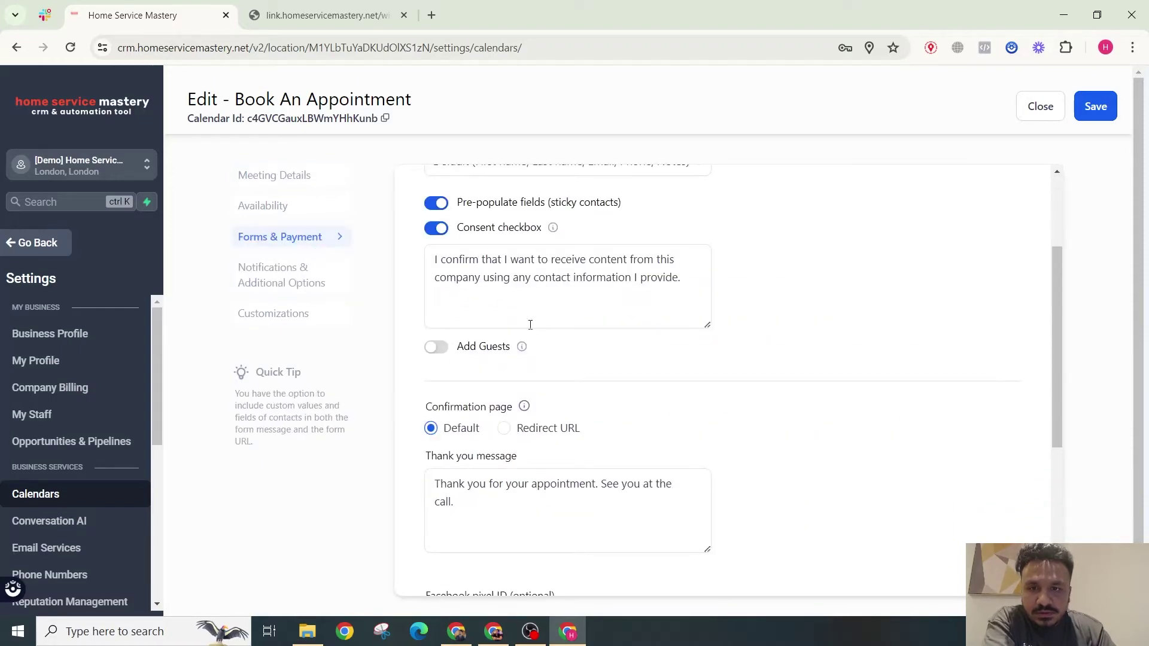
pyautogui.scroll(-5, 539, 377)
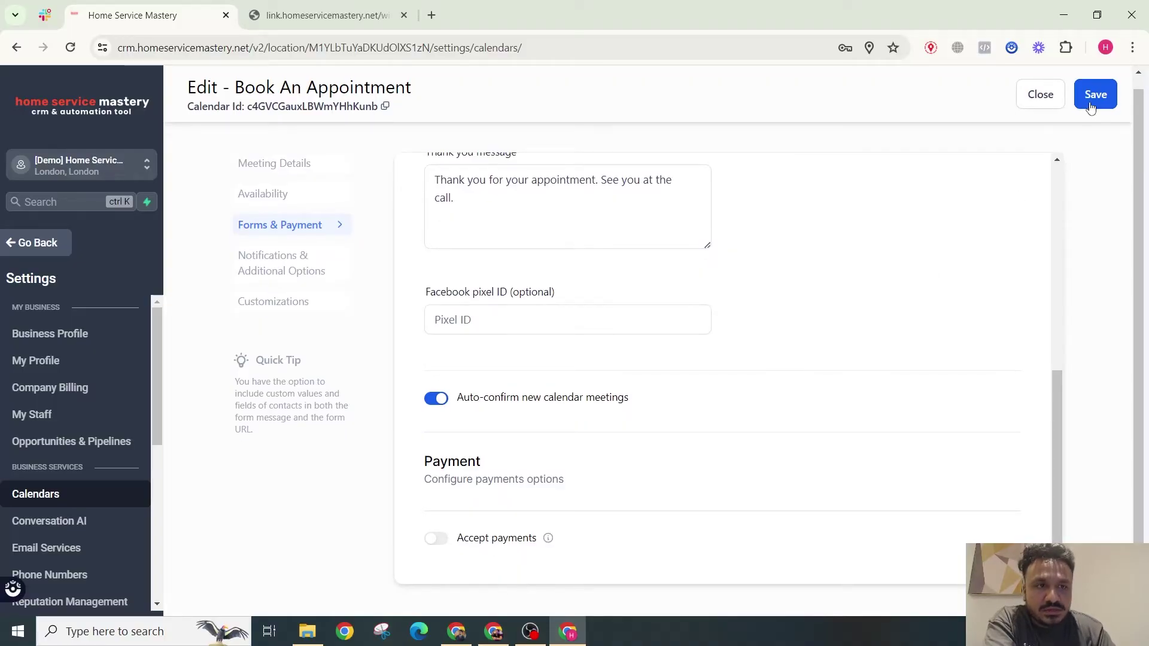
pyautogui.click(1040, 94)
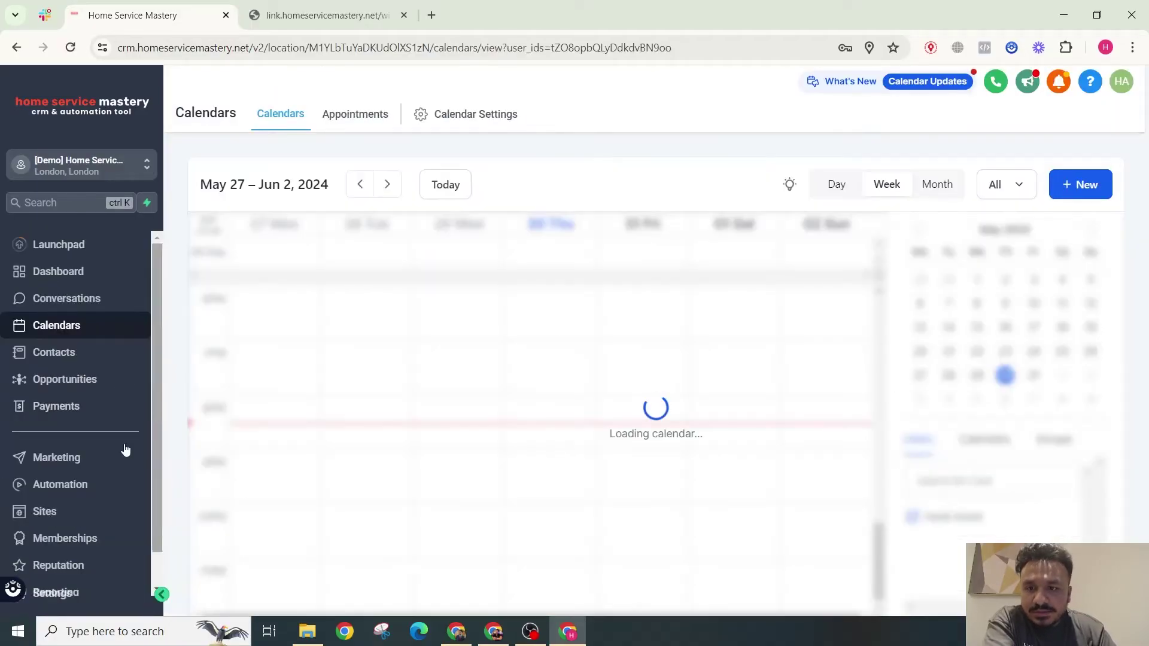
# In the Automation Tutorials folder, build a workflow from the Appointment Confirmation + Reminder recipe.
pyautogui.click(93, 482)
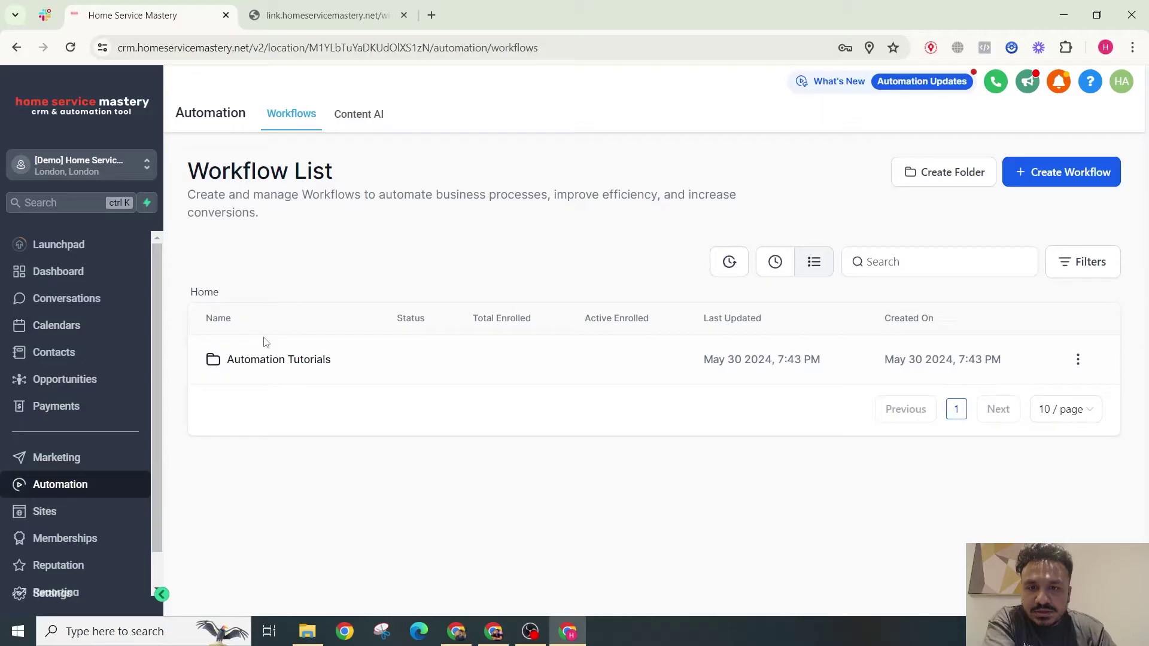
pyautogui.click(267, 359)
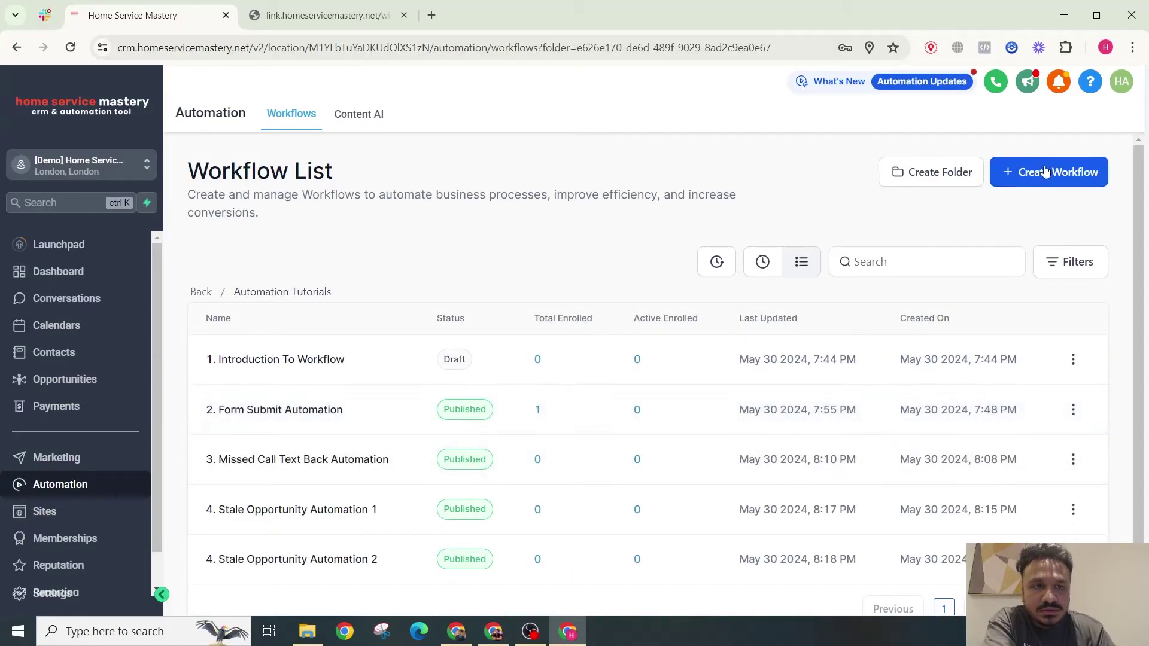
pyautogui.click(1041, 172)
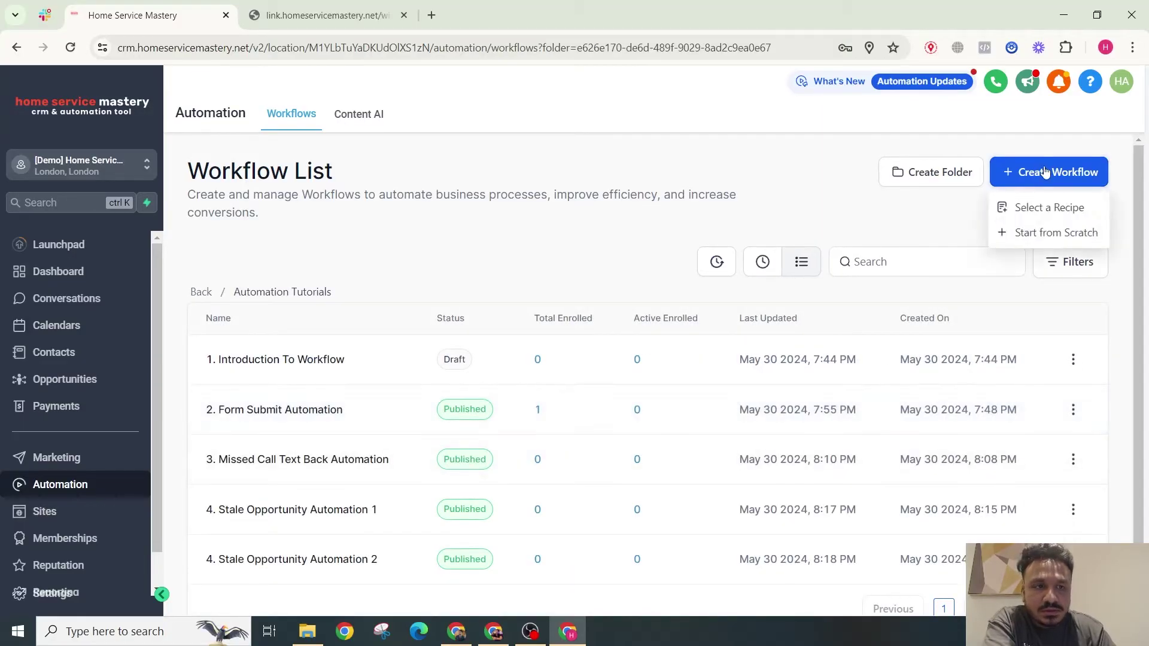
pyautogui.click(1042, 208)
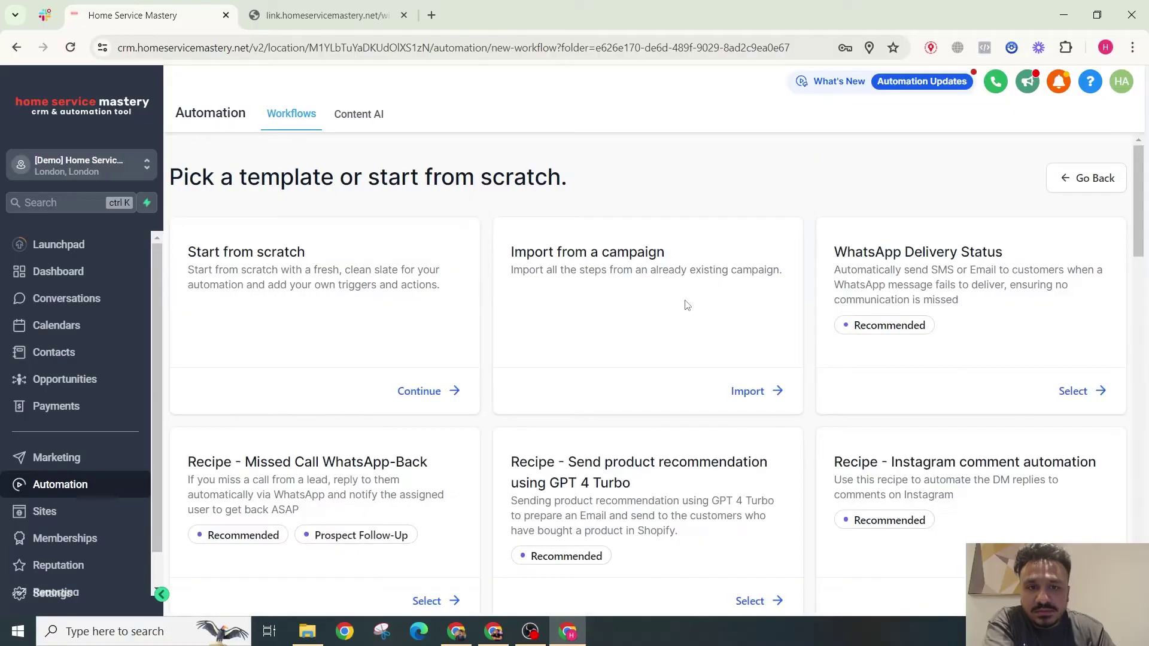
pyautogui.scroll(-15, 693, 293)
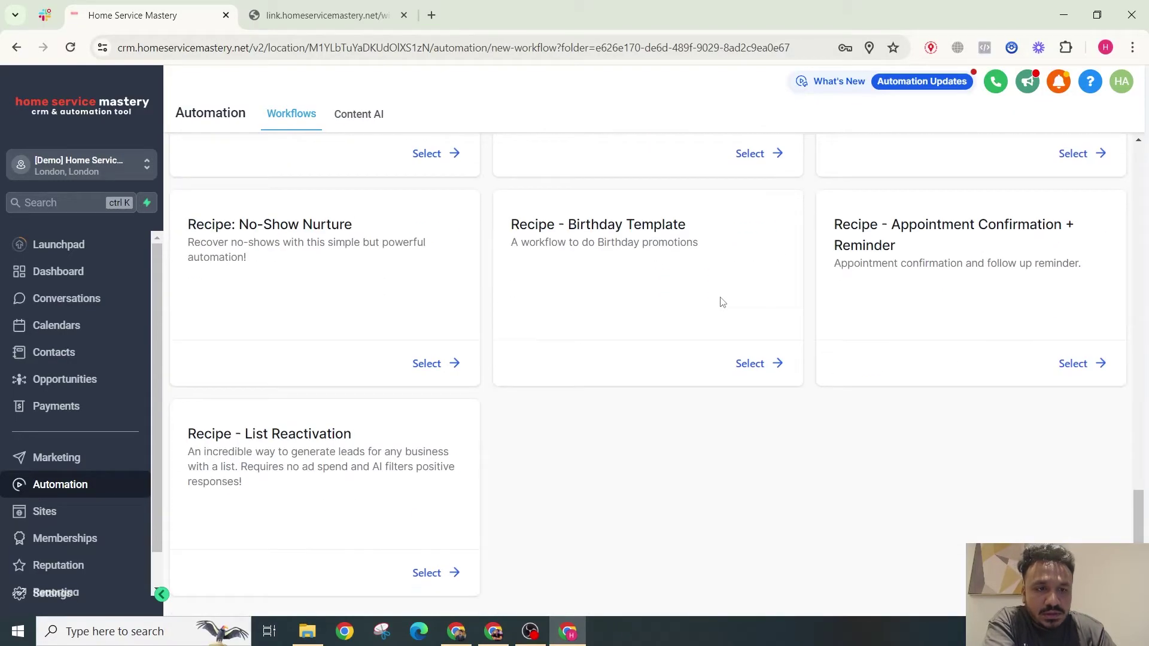
pyautogui.scroll(5, 722, 302)
pyautogui.scroll(-5, 731, 301)
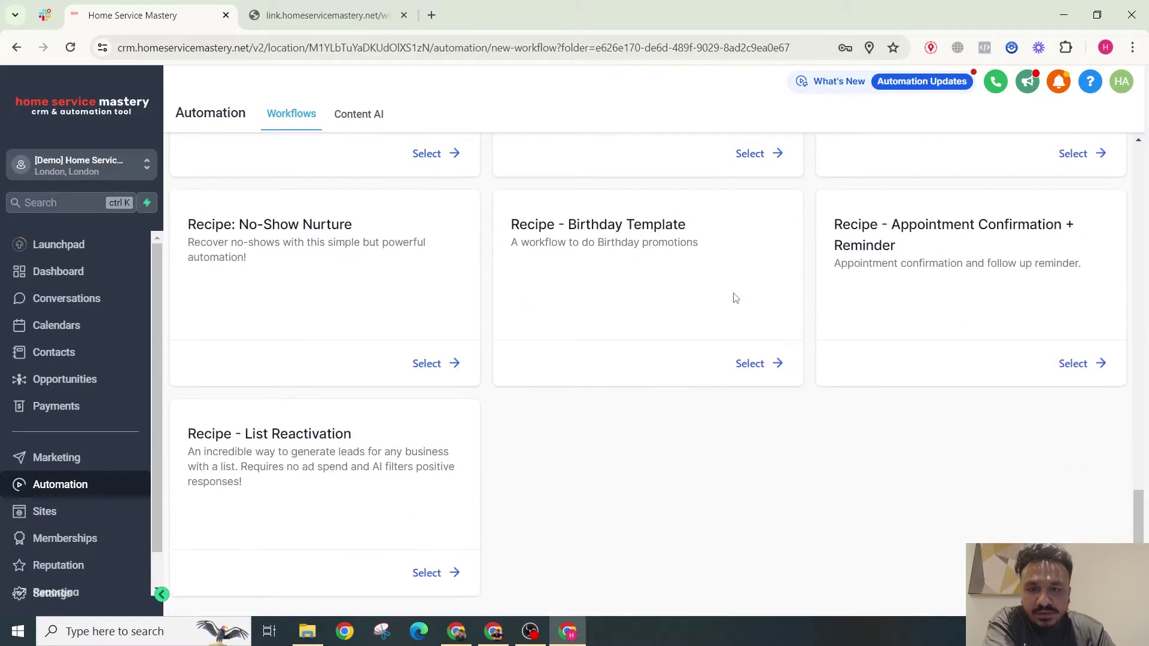
pyautogui.scroll(1, 735, 297)
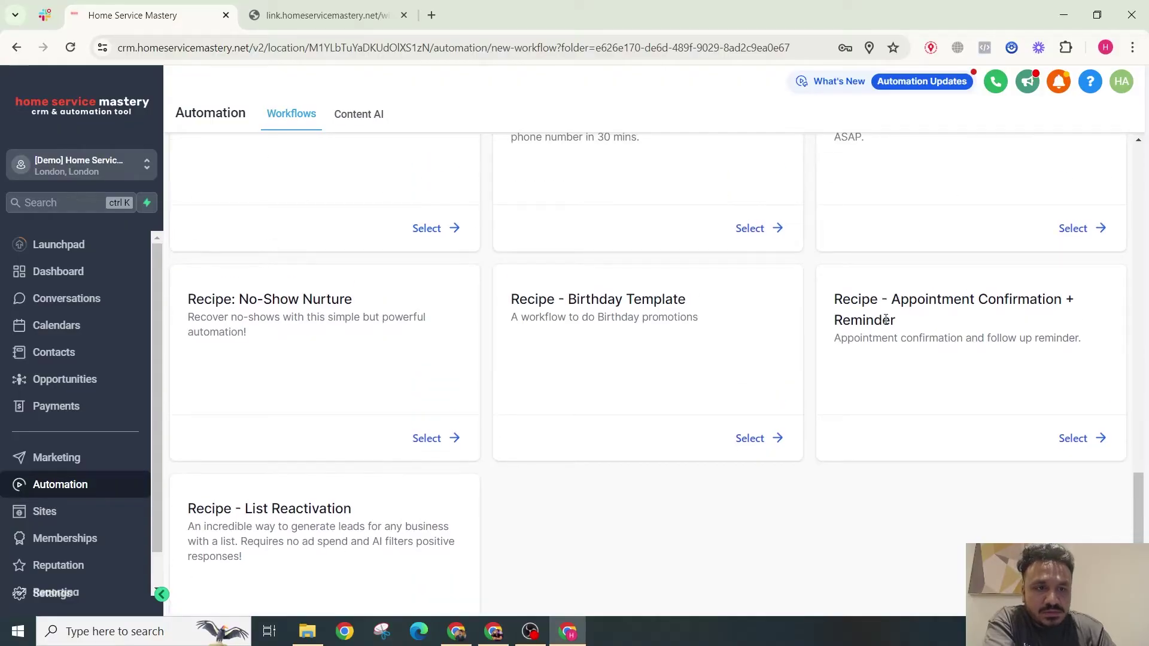
pyautogui.click(1074, 438)
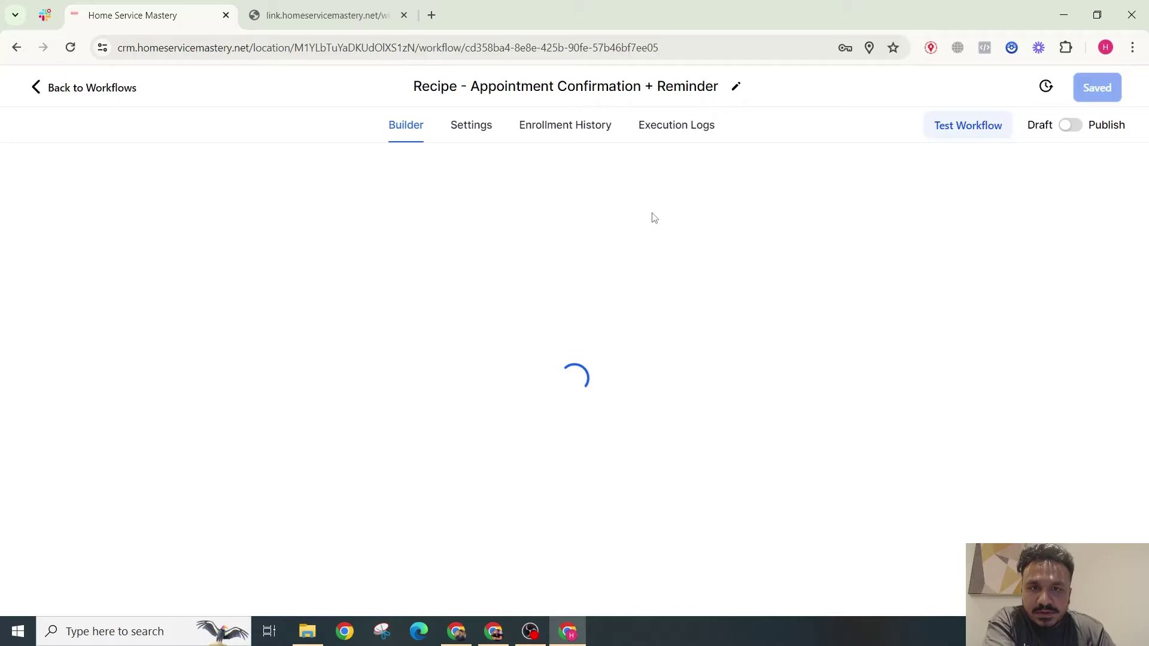
# Rename the workflow by replacing its 'Recipe -' prefix with '5.'.
pyautogui.click(470, 85)
pyautogui.moveTo(470, 86); pyautogui.dragTo(405, 85)
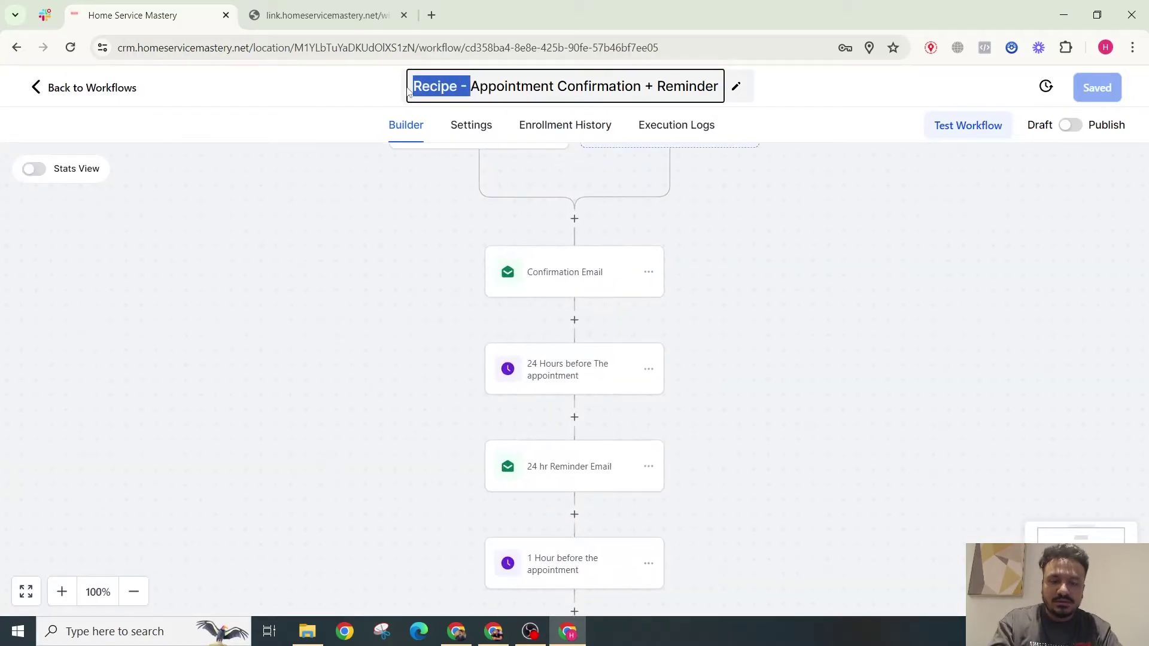
pyautogui.write('5.')
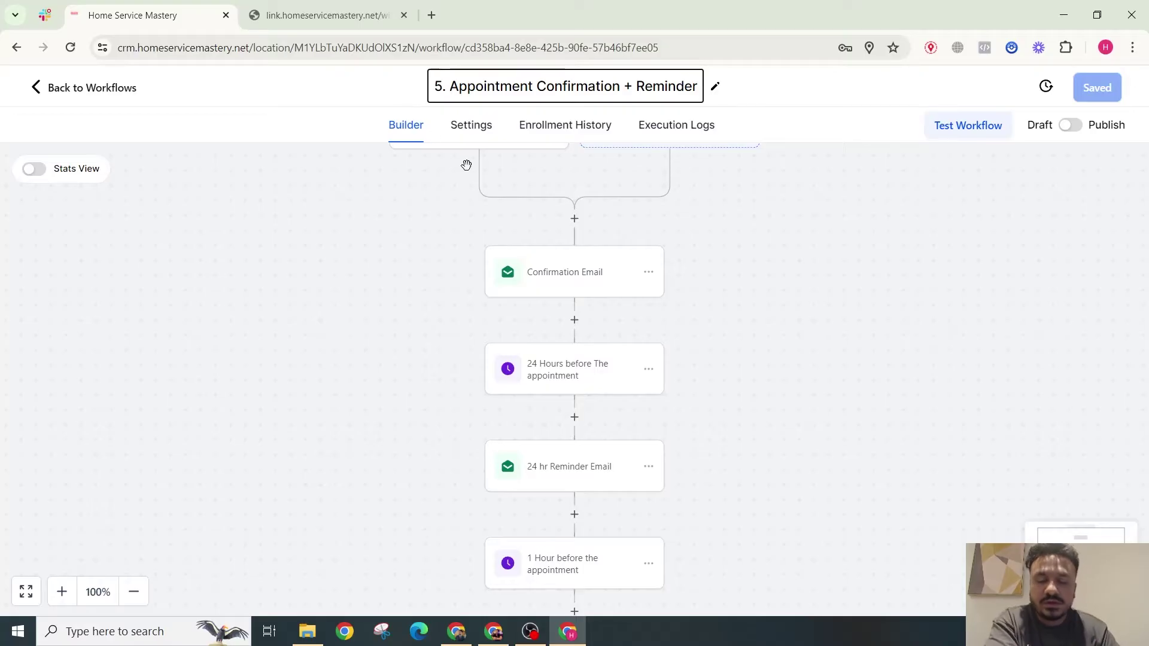
# Add a calendar filter limiting the Appointment trigger to Book An Appointment.
pyautogui.moveTo(466, 164); pyautogui.dragTo(472, 239)
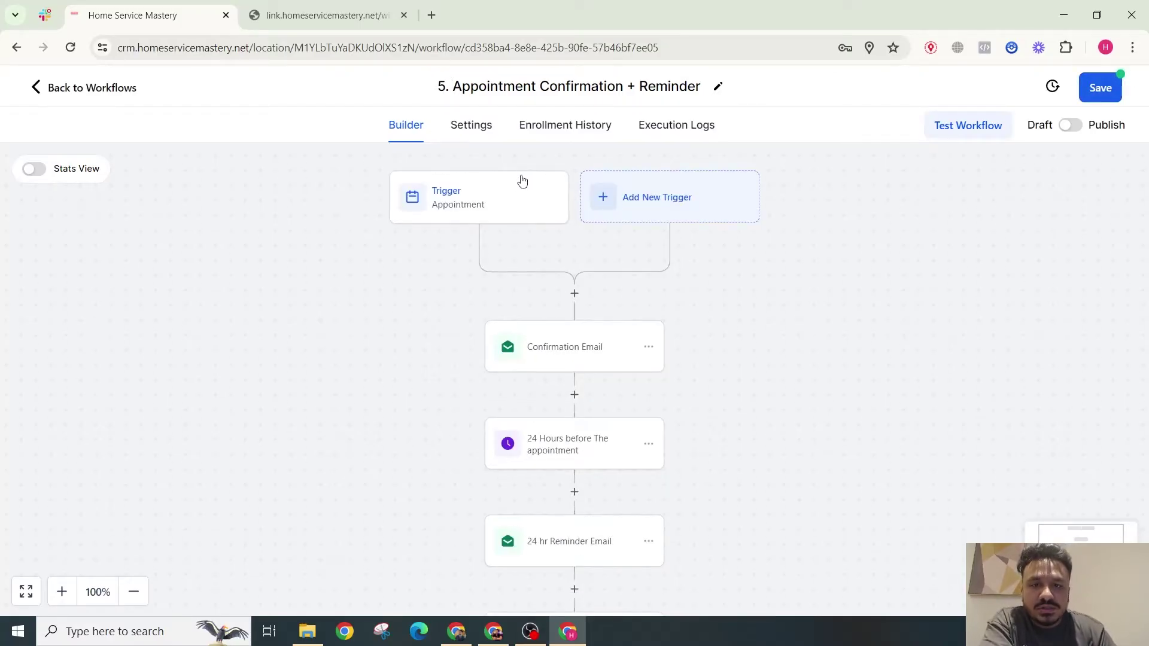
pyautogui.click(499, 195)
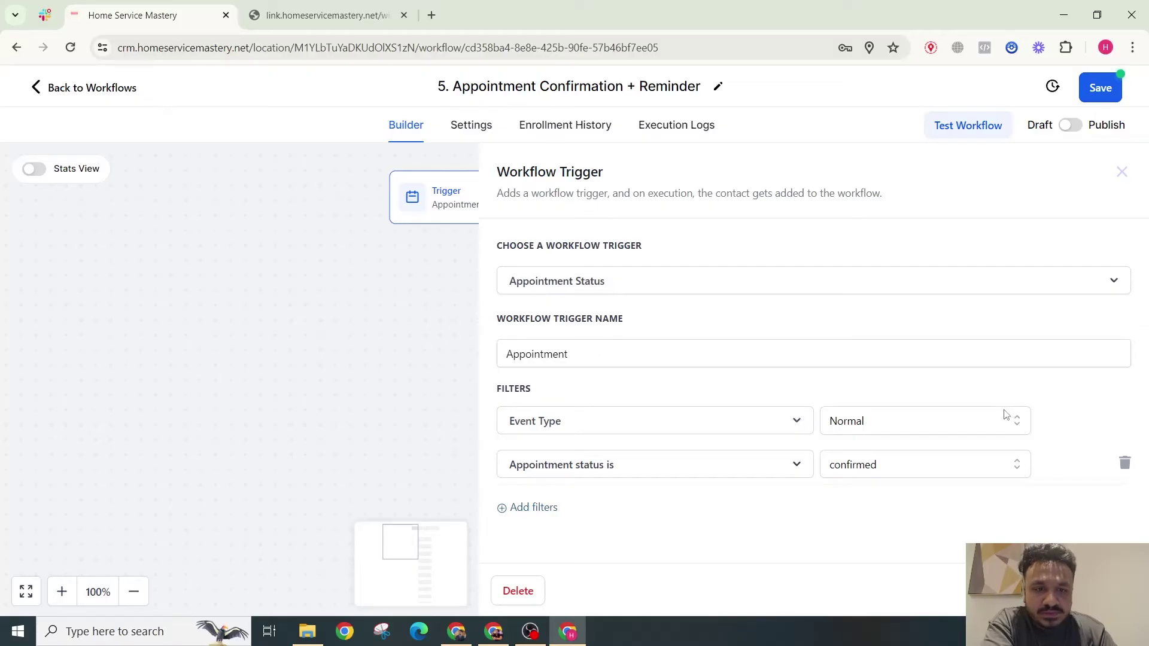
pyautogui.click(563, 507)
pyautogui.click(609, 490)
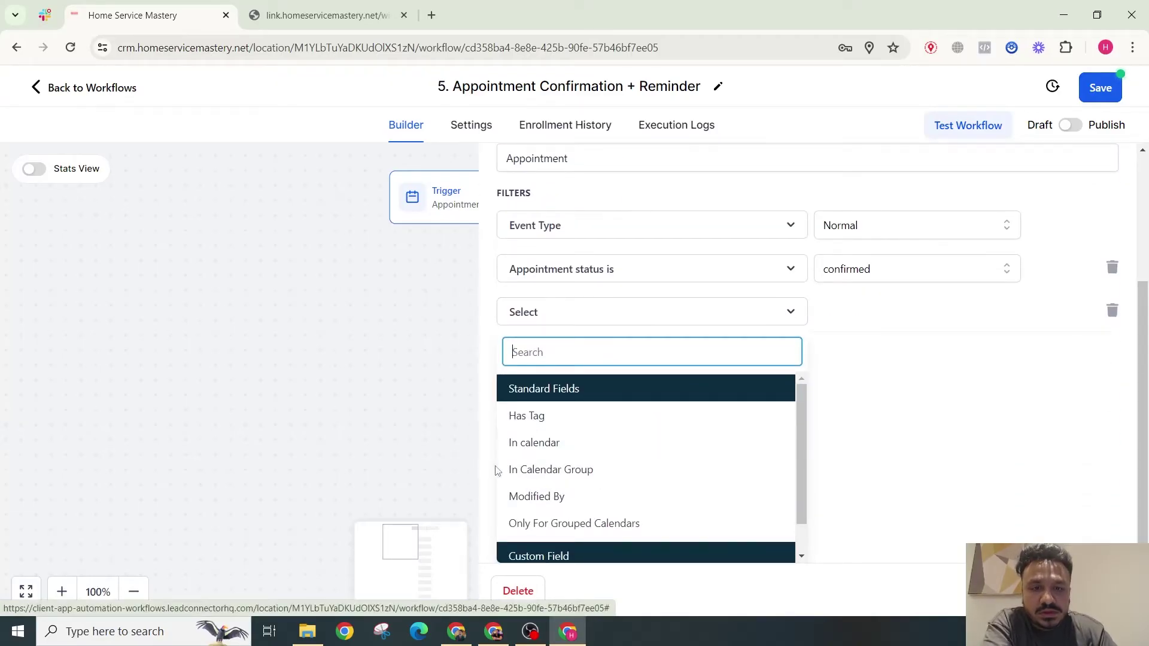
pyautogui.click(544, 444)
pyautogui.click(860, 497)
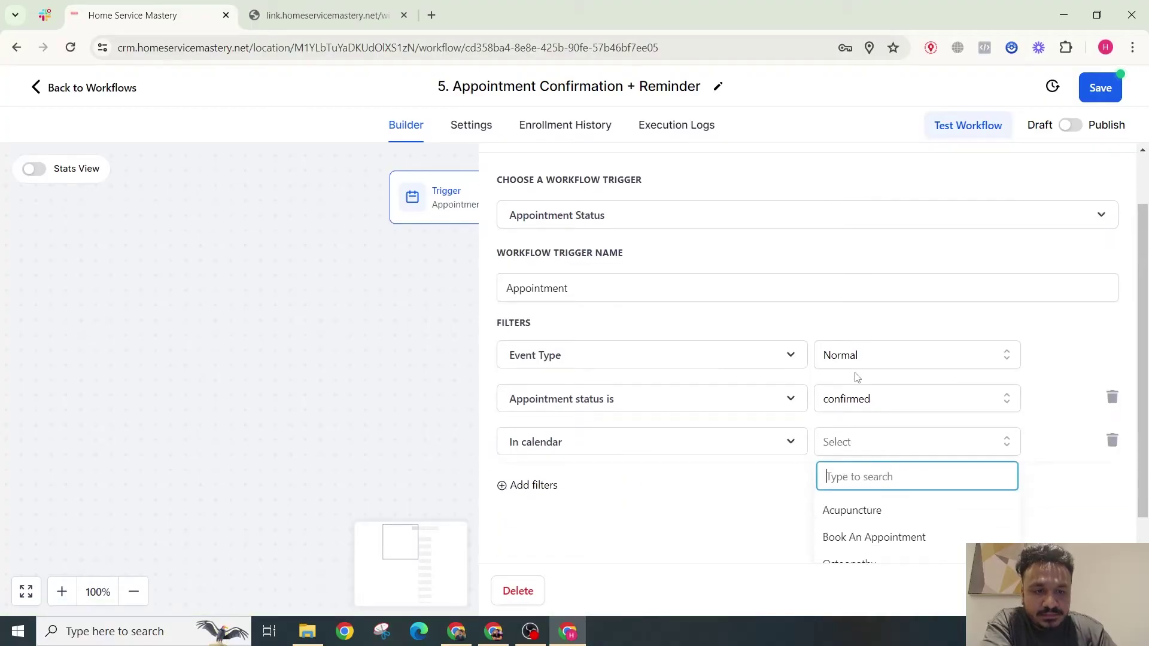
pyautogui.click(875, 492)
pyautogui.click(467, 266)
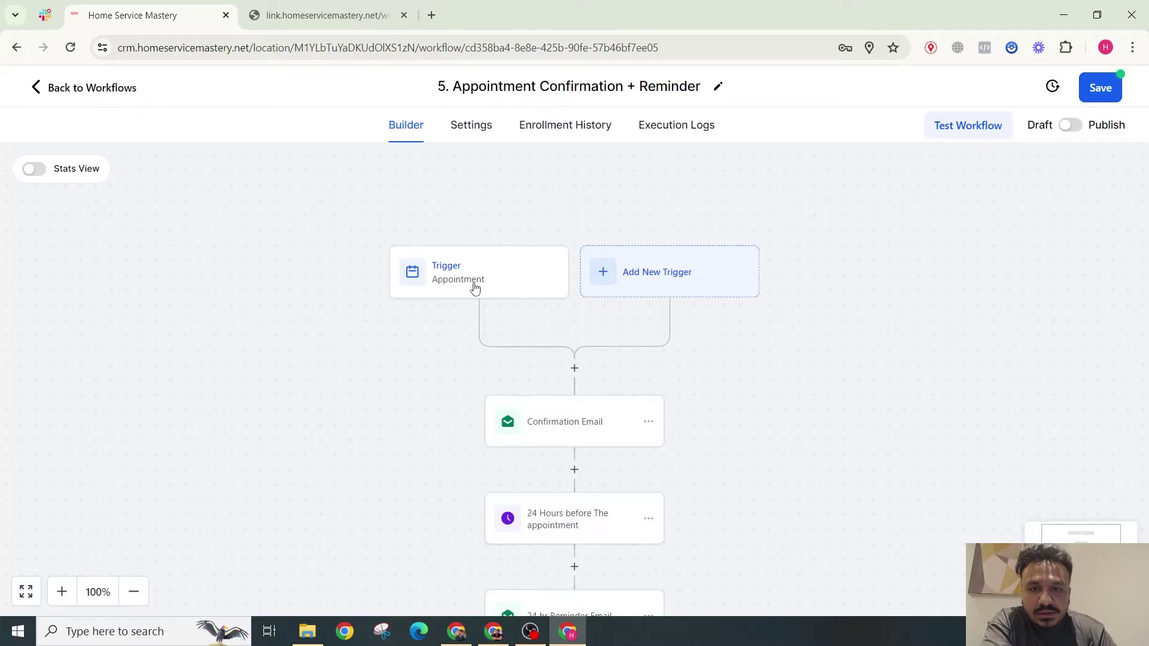
# Add an Assign To User step after the trigger, assigning contacts to the chosen team member.
pyautogui.scroll(-2, 472, 287)
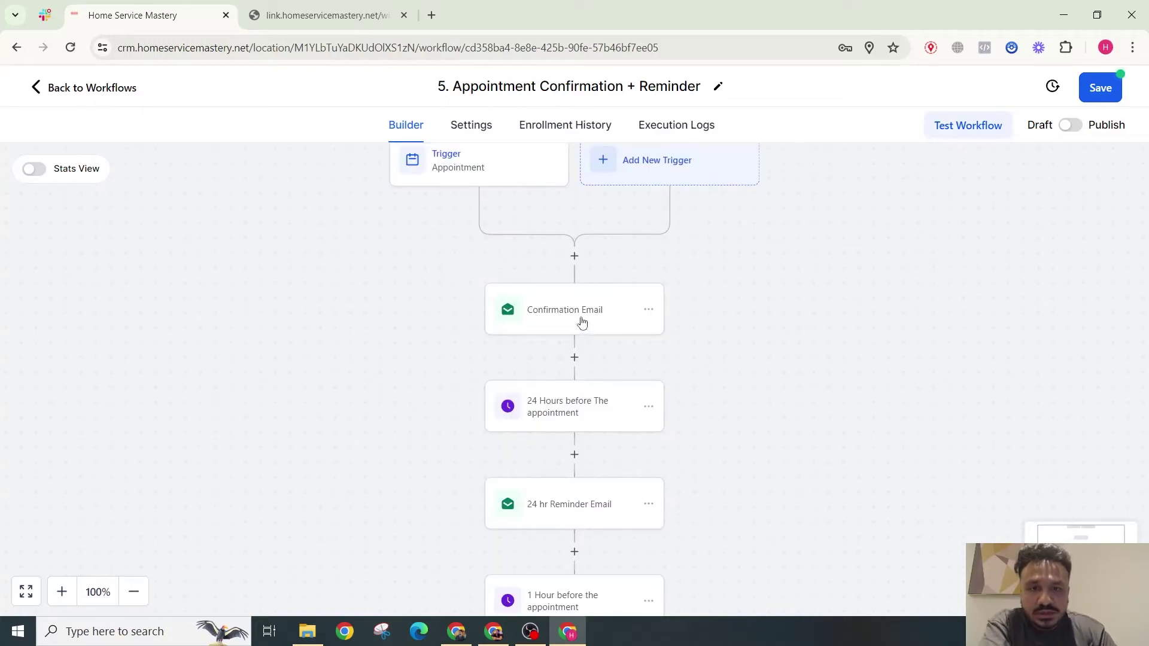
pyautogui.click(572, 258)
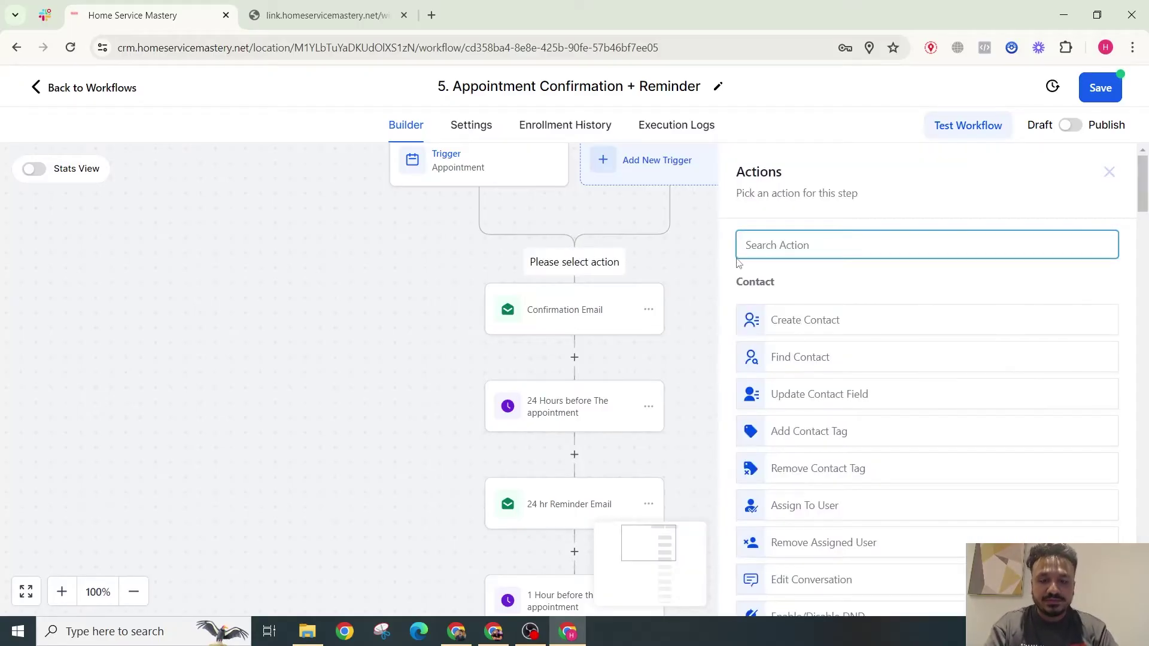
pyautogui.write('ass')
pyautogui.click(775, 310)
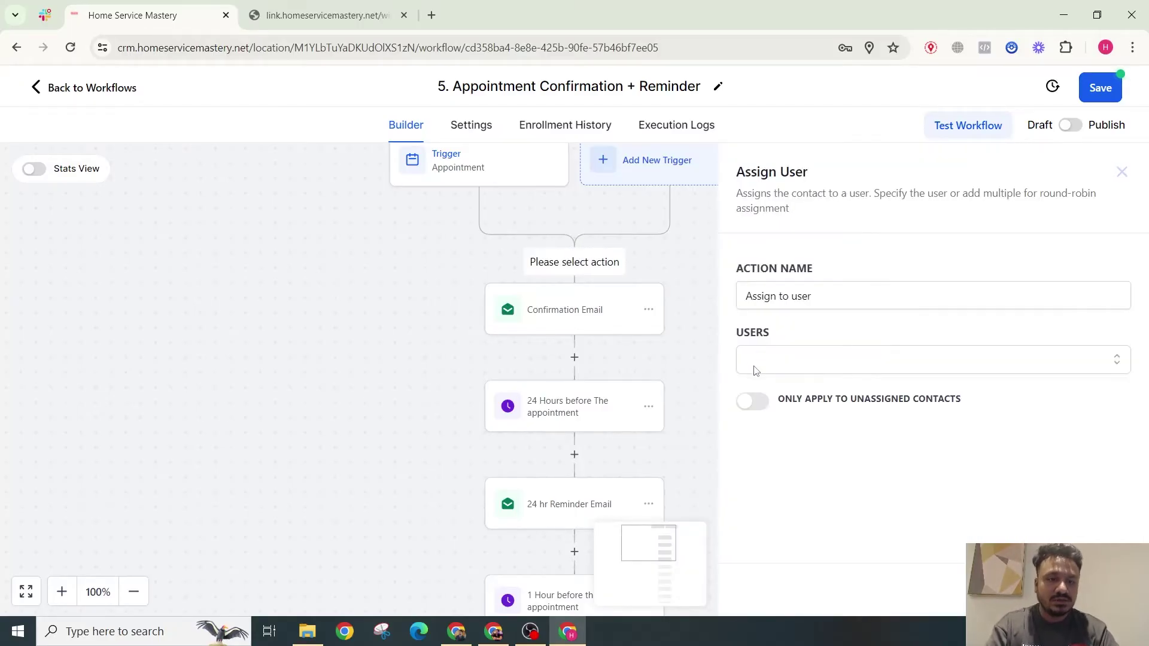
pyautogui.click(755, 371)
pyautogui.click(777, 395)
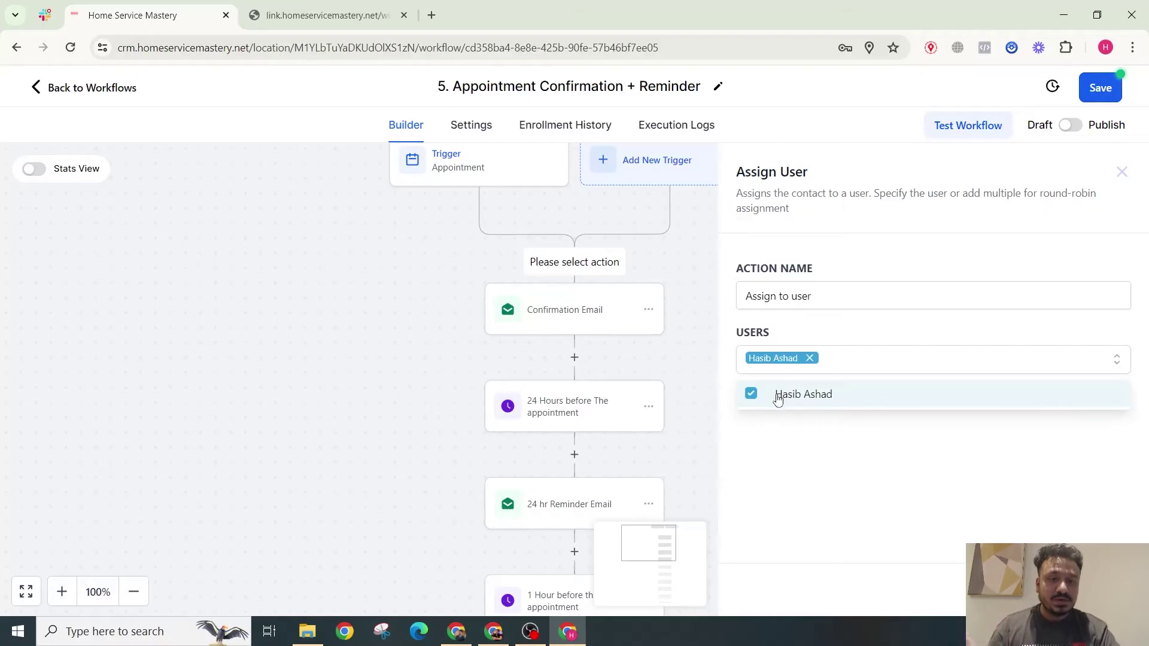
pyautogui.click(854, 339)
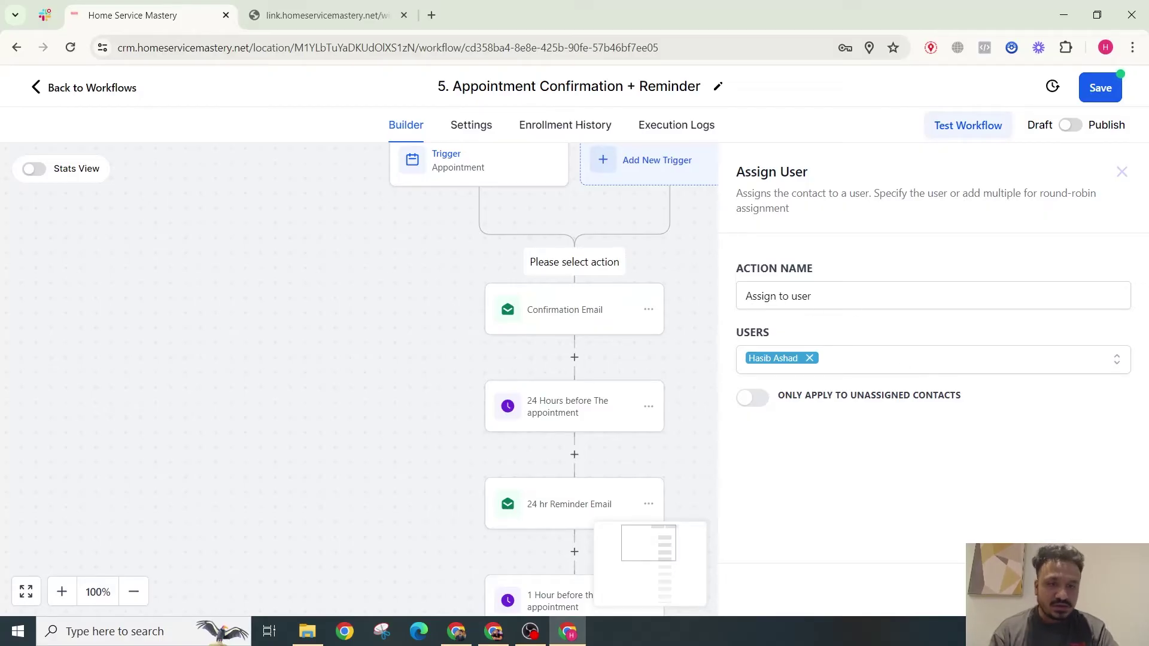
pyautogui.click(575, 357)
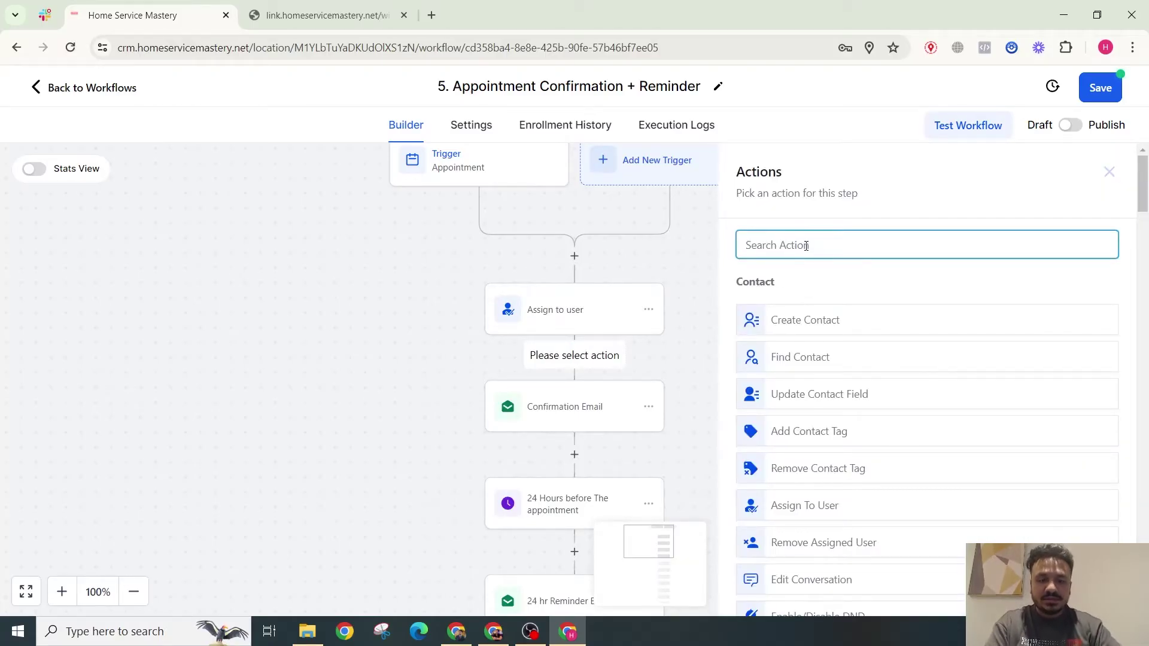
# Add an internal Email notification from HSM CRM's company info address to the Assigned User.
pyautogui.write('noti')
pyautogui.click(896, 308)
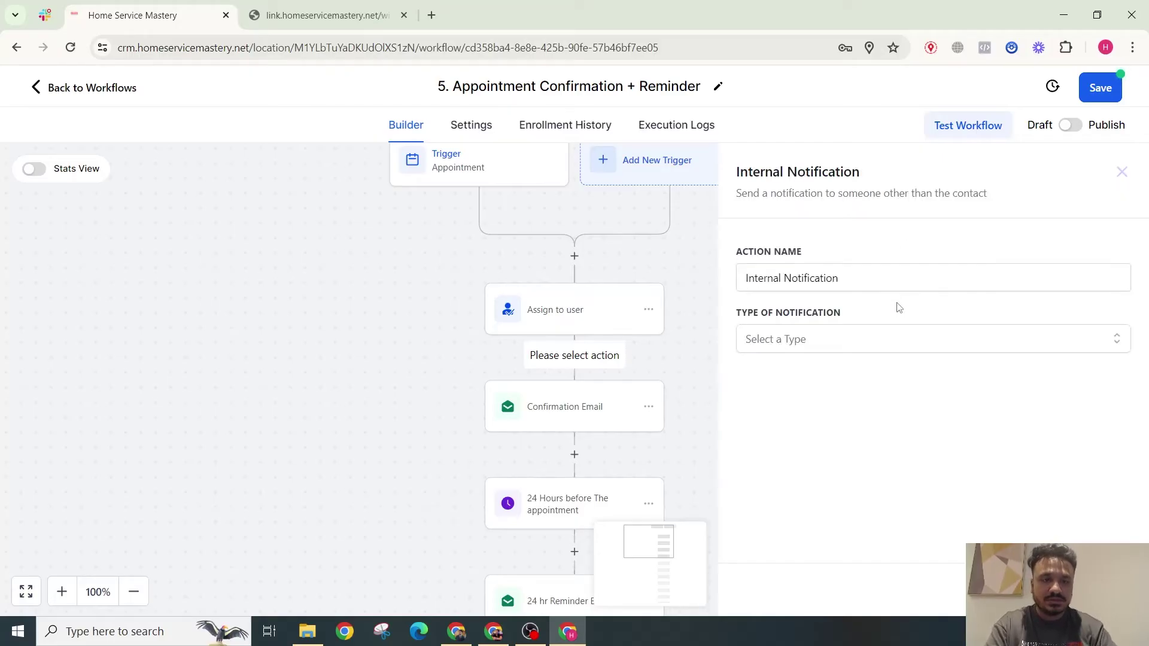
pyautogui.click(818, 342)
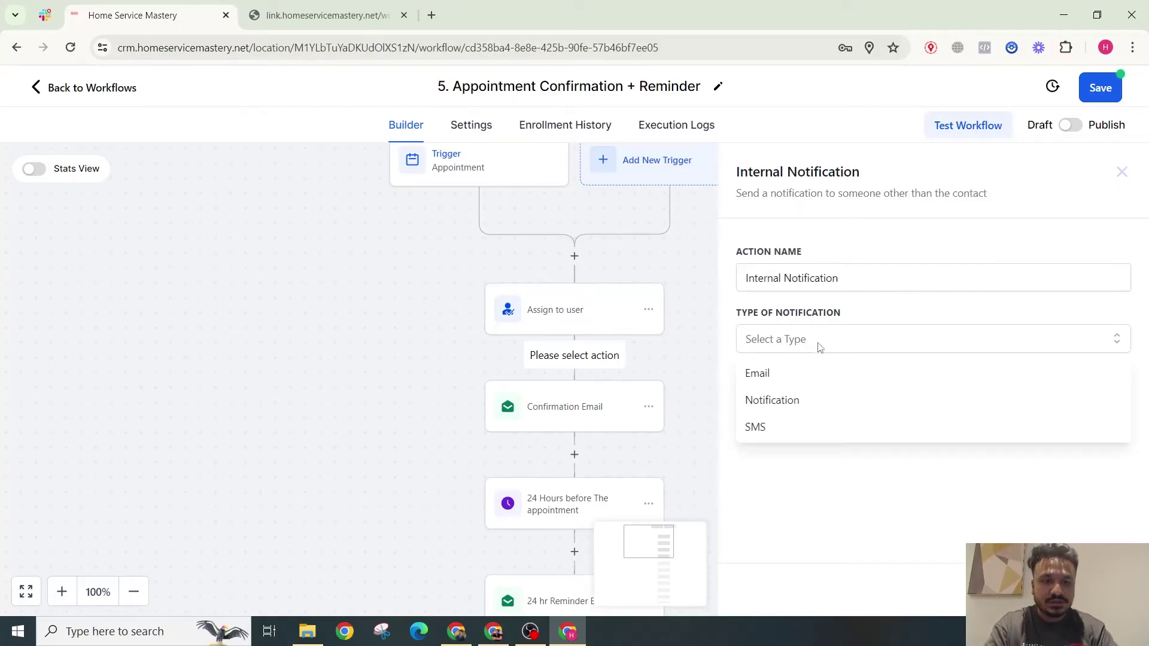
pyautogui.click(788, 380)
pyautogui.scroll(-4, 798, 393)
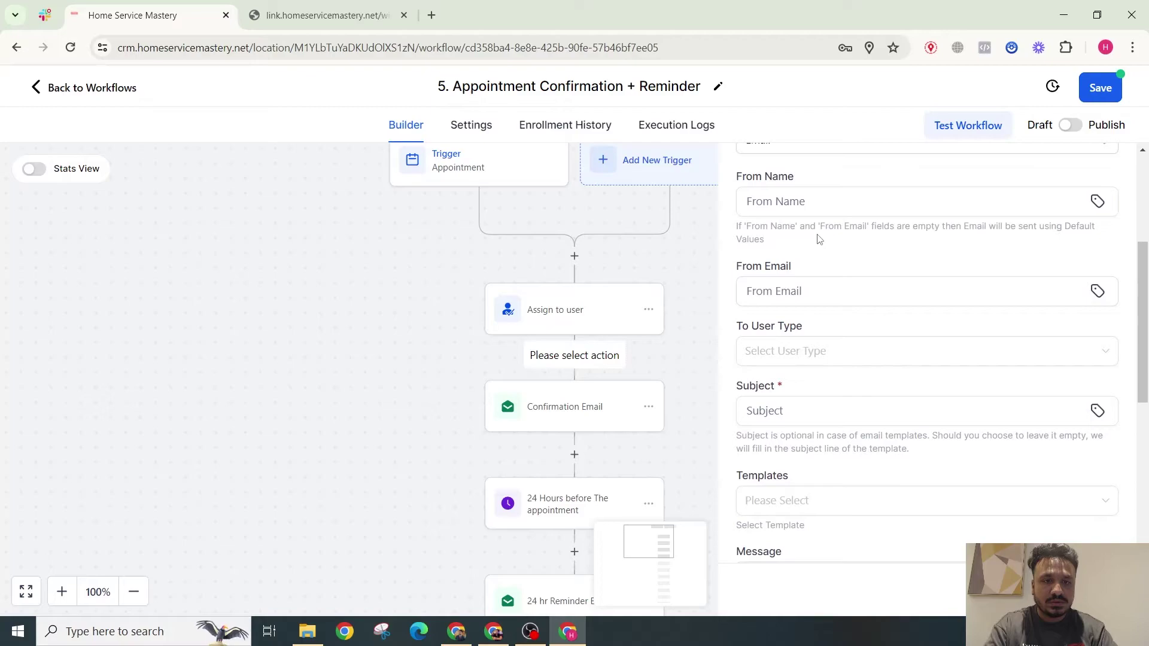
pyautogui.click(819, 202)
pyautogui.click(864, 294)
pyautogui.click(835, 291)
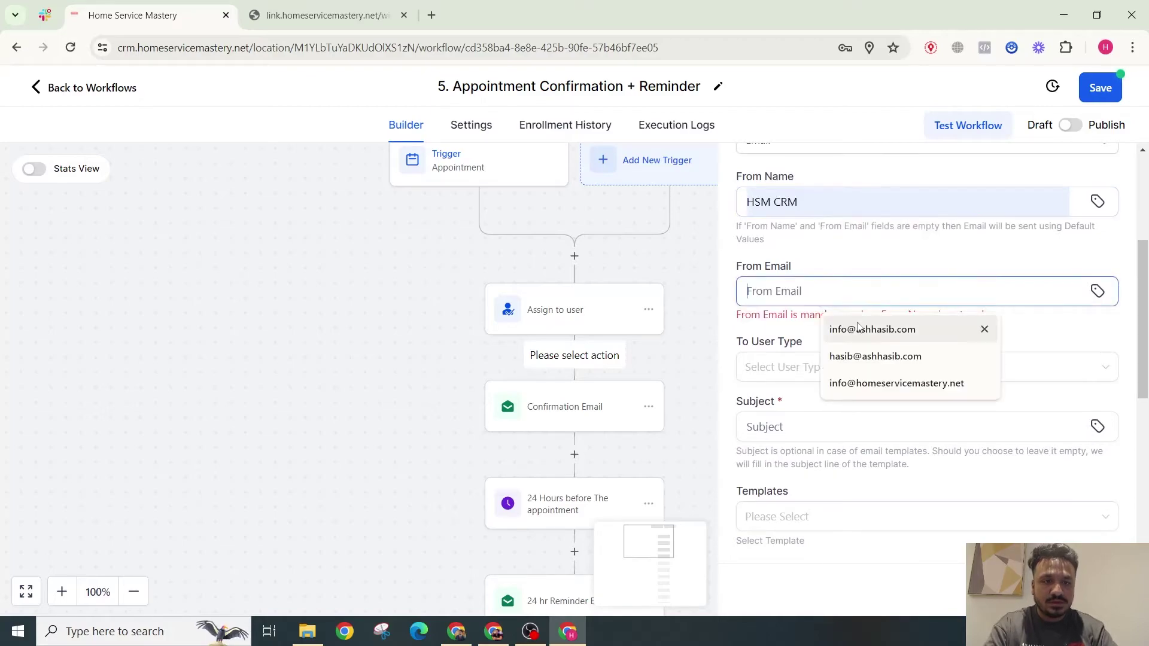
pyautogui.click(897, 383)
pyautogui.click(791, 352)
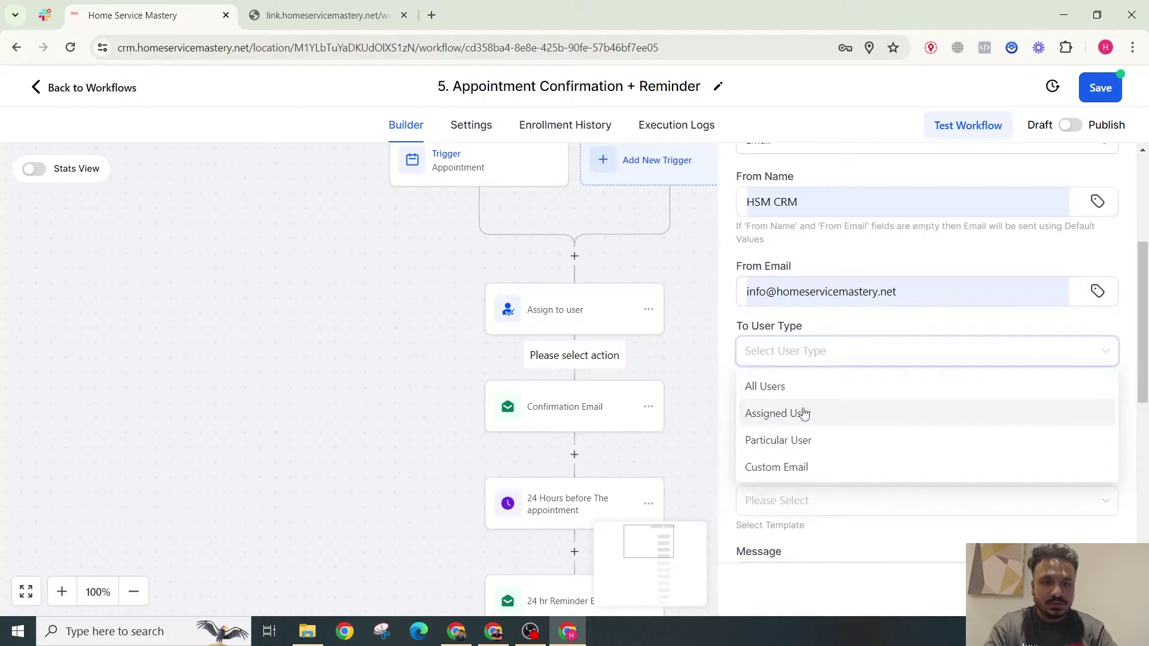
pyautogui.click(803, 412)
# Set subject 'New Appointment Booked' and a 'Hi' message listing Name, Email, Phone Number, Date/Time.
pyautogui.scroll(1, 628, 275)
pyautogui.scroll(-3, 787, 354)
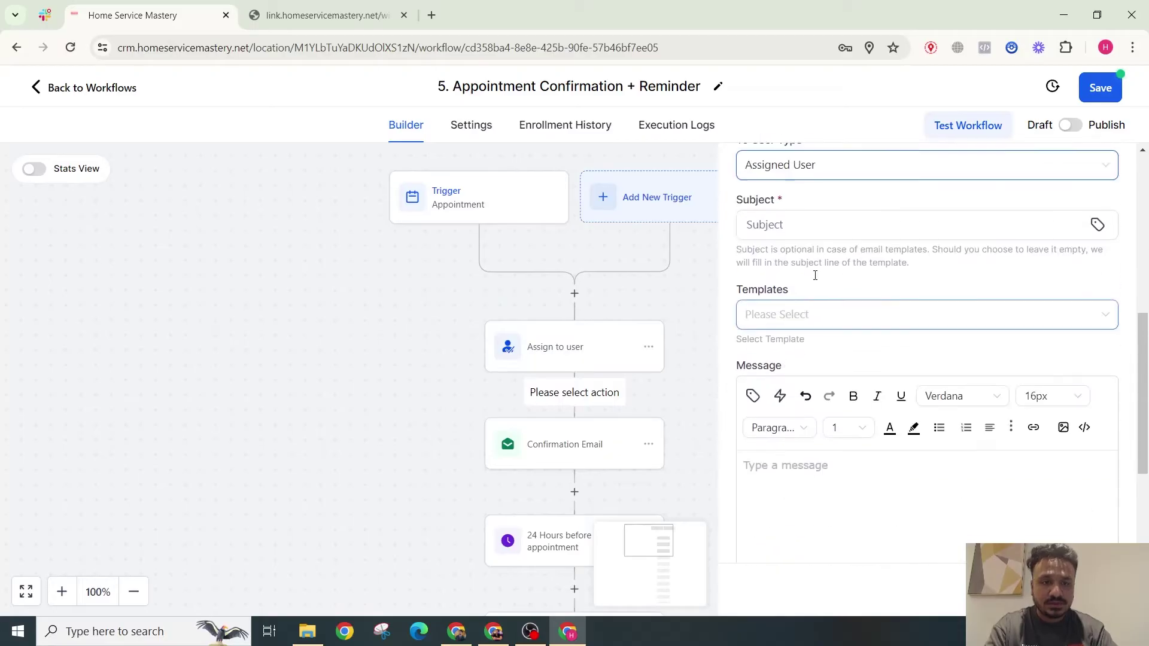
pyautogui.scroll(1, 814, 275)
pyautogui.click(808, 258)
pyautogui.write('New ')
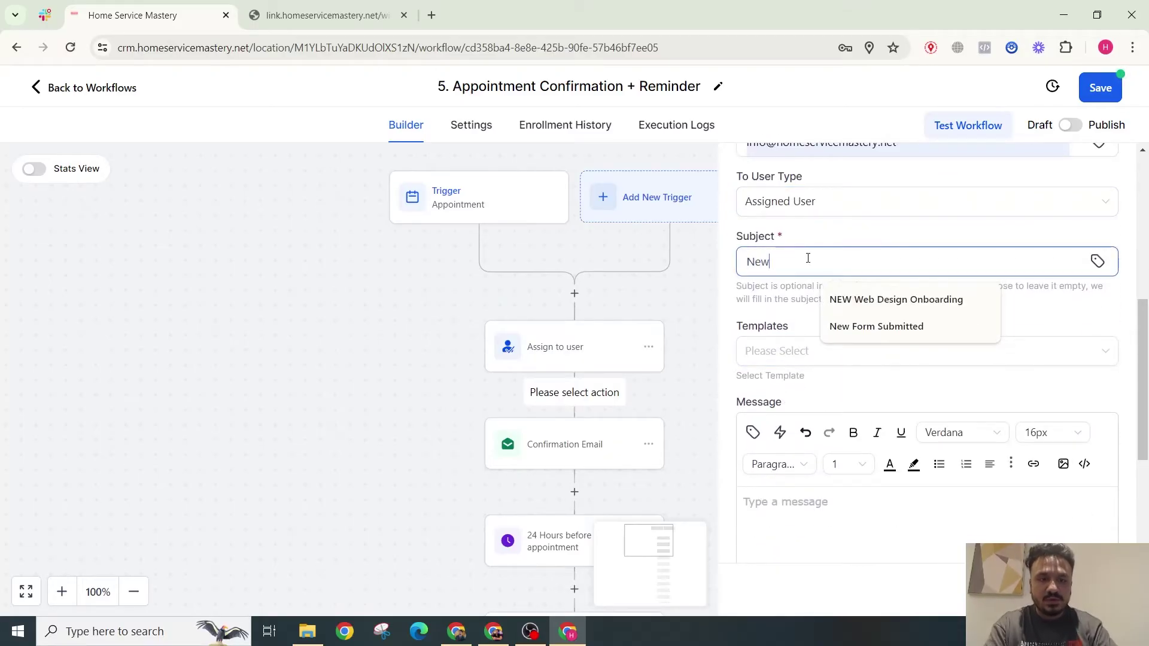
pyautogui.write('Appoin')
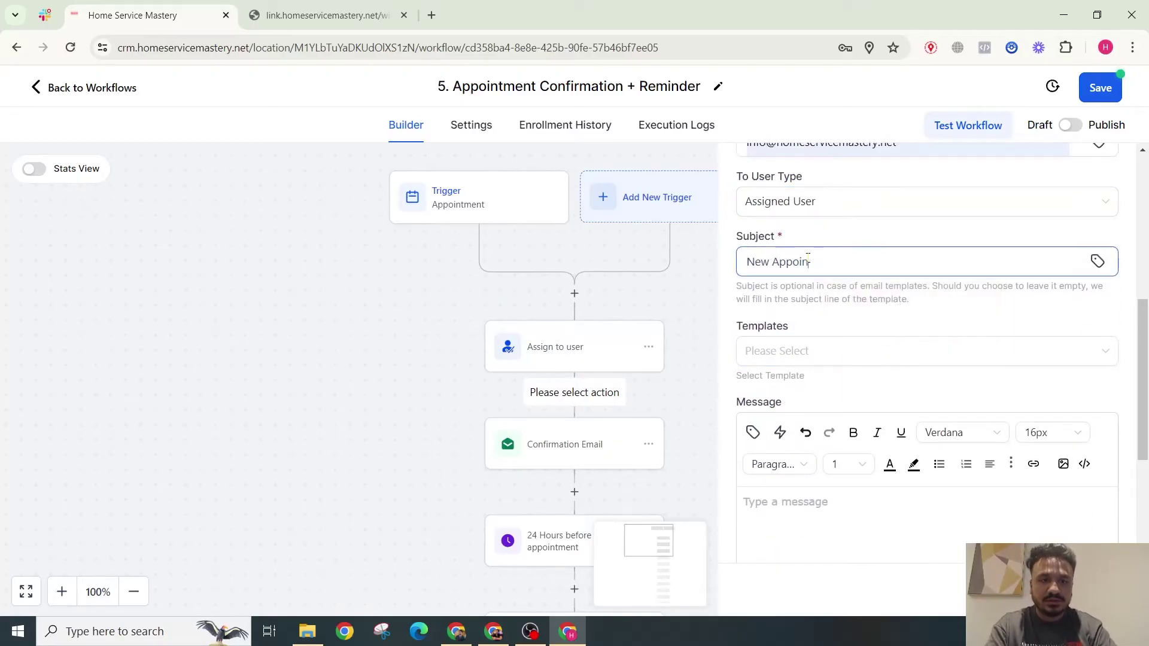
pyautogui.write('tment Booked')
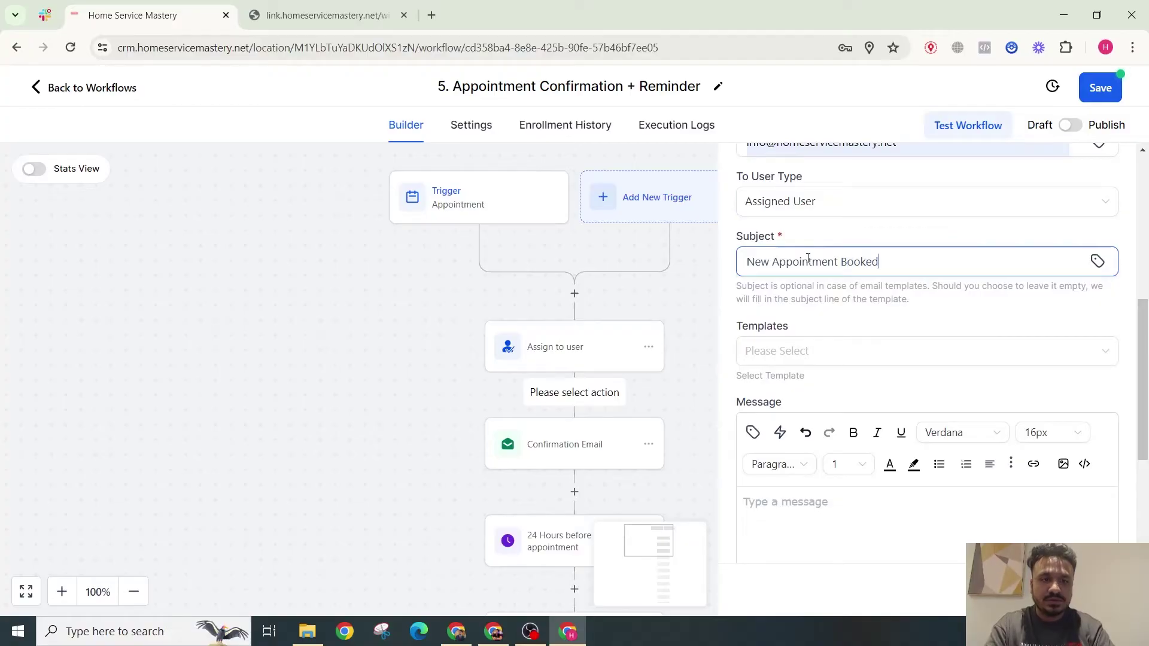
pyautogui.click(815, 360)
pyautogui.click(833, 325)
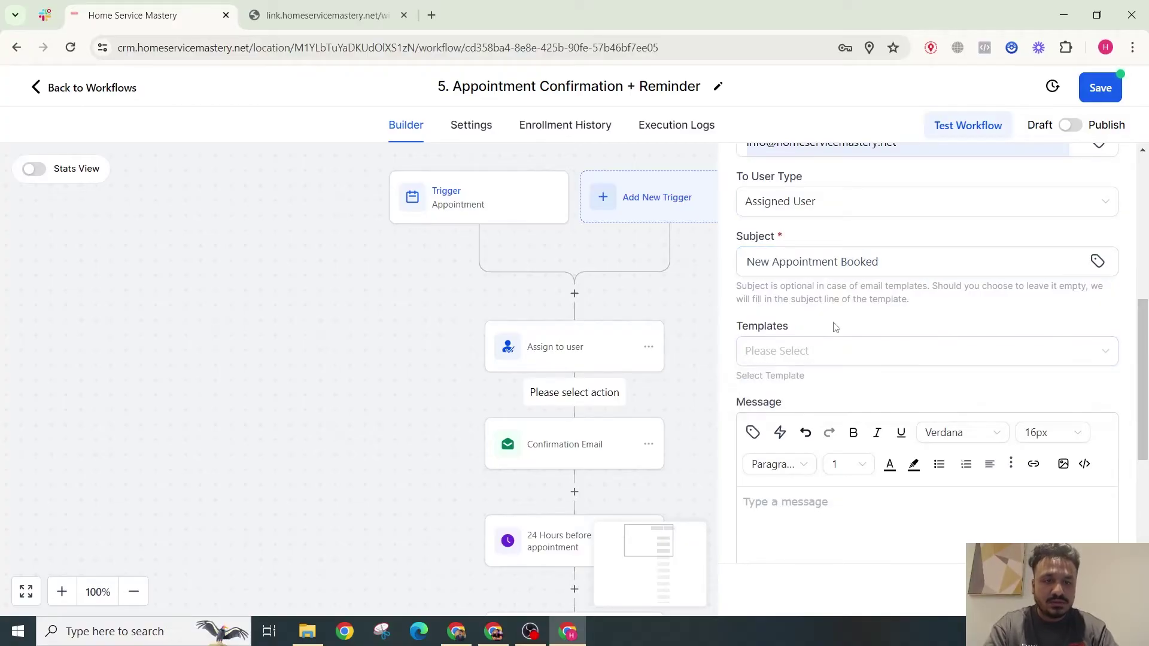
pyautogui.scroll(-3, 828, 481)
pyautogui.write('H')
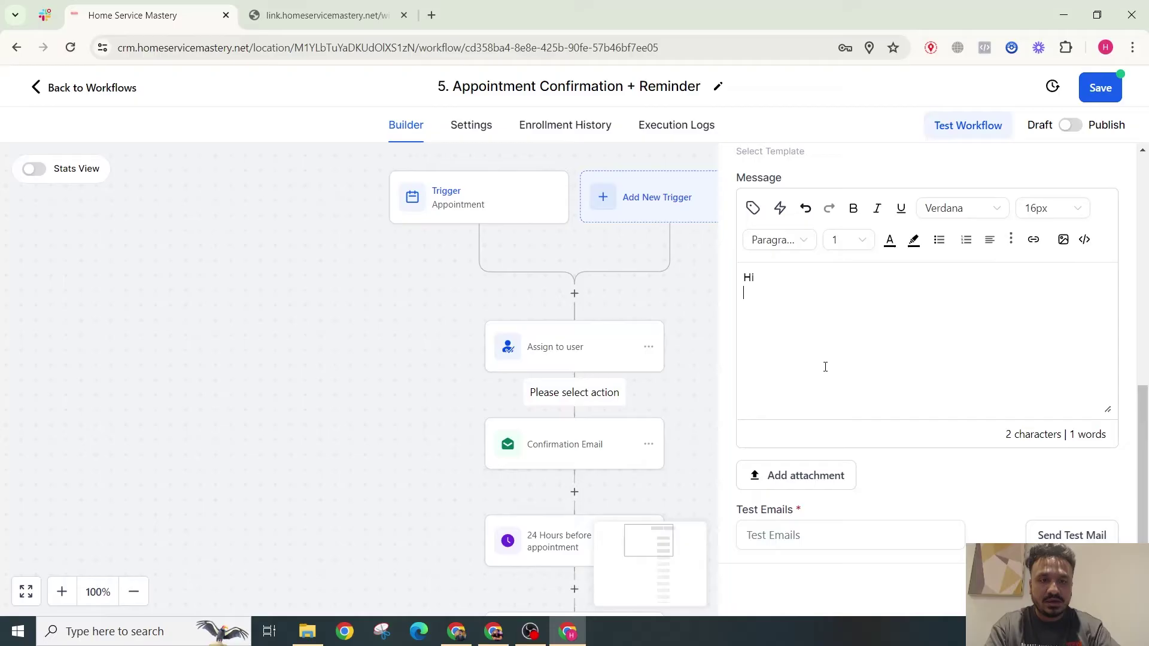
pyautogui.write('i')
pyautogui.press('Return')
pyautogui.write('New Booking.')
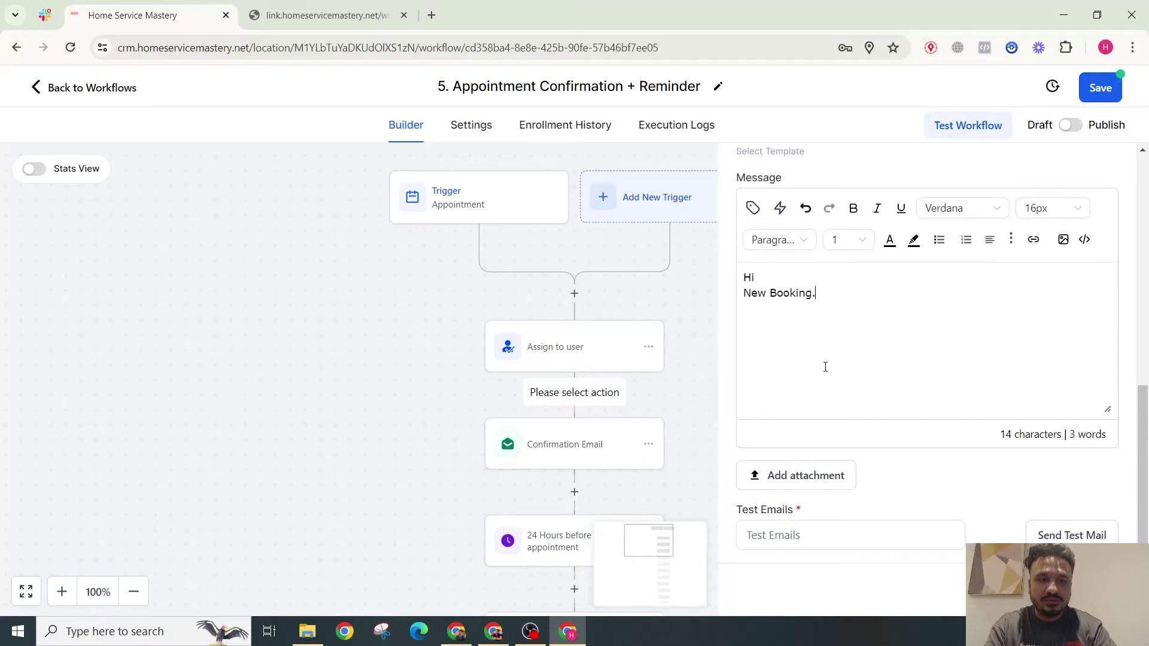
pyautogui.write('by')
pyautogui.write('Name')
pyautogui.write('Email')
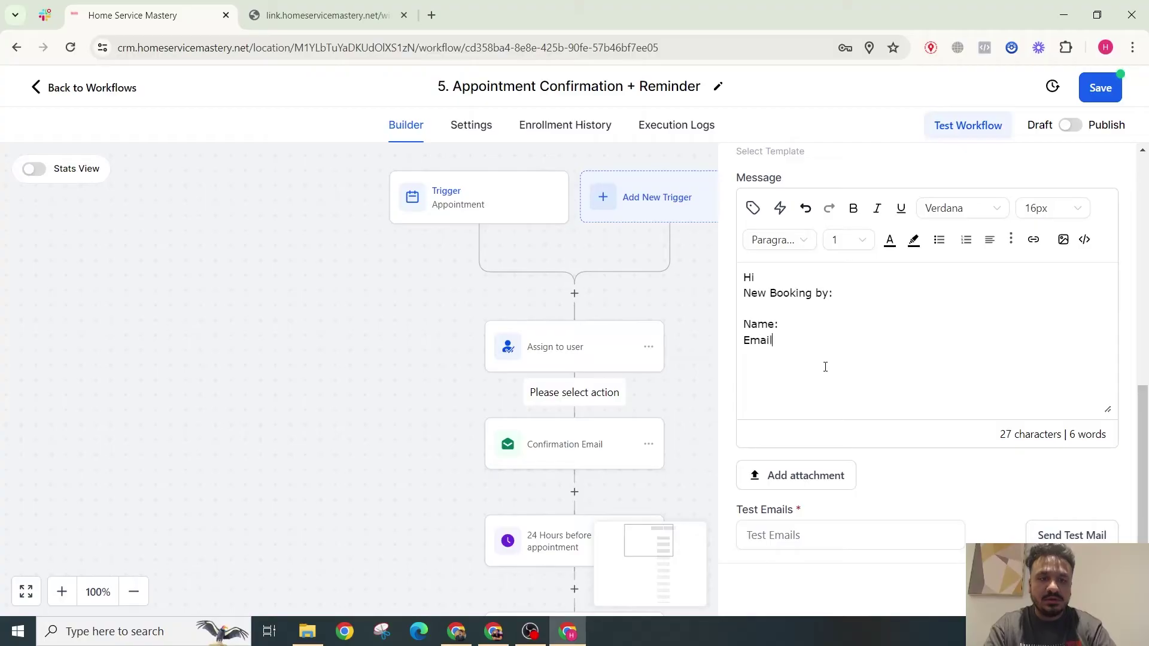
pyautogui.write('Phone Number:')
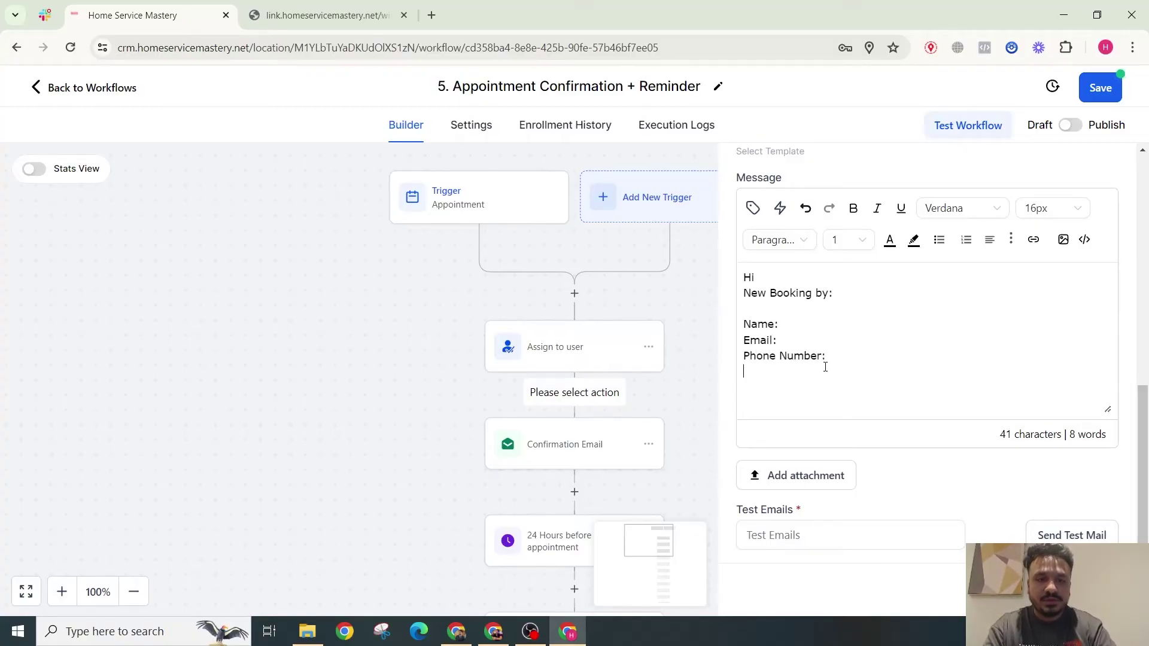
pyautogui.write('Date/Time:')
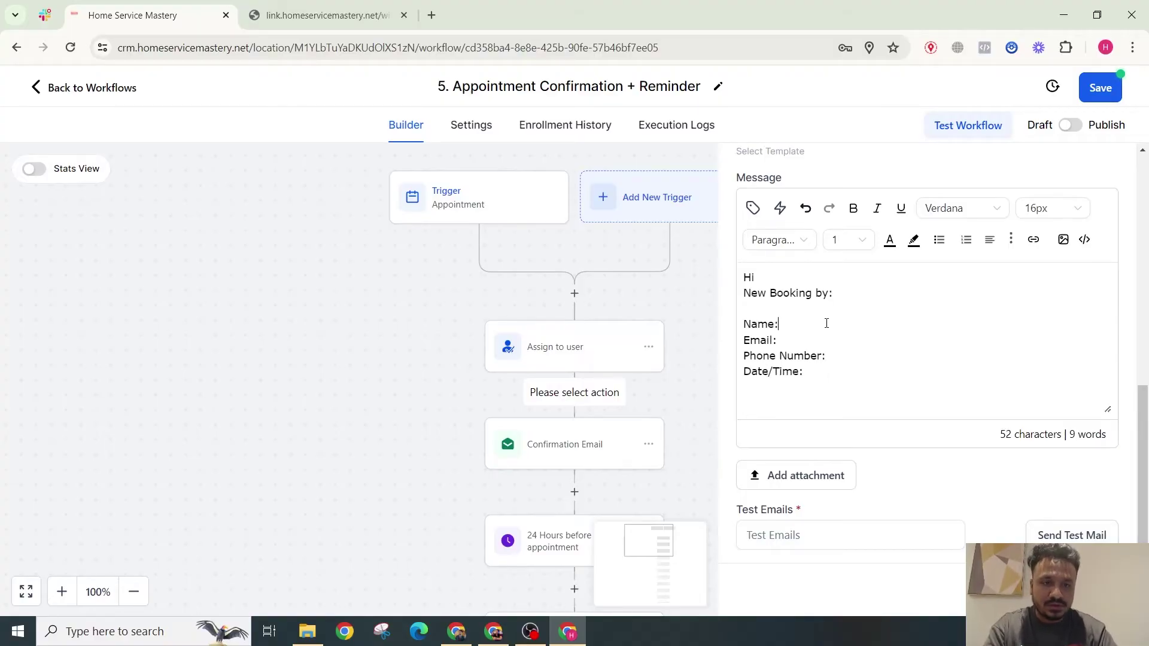
# Insert contact name, email, phone and appointment start-time custom values after their labels.
pyautogui.click(752, 208)
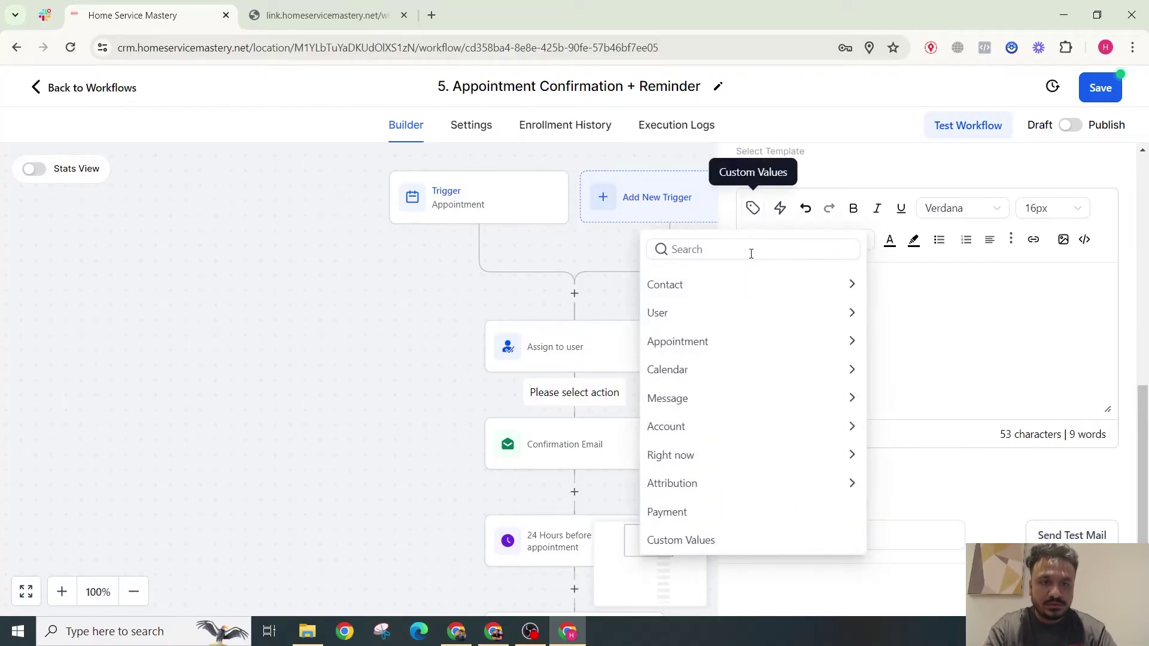
pyautogui.click(728, 308)
pyautogui.click(653, 281)
pyautogui.click(668, 286)
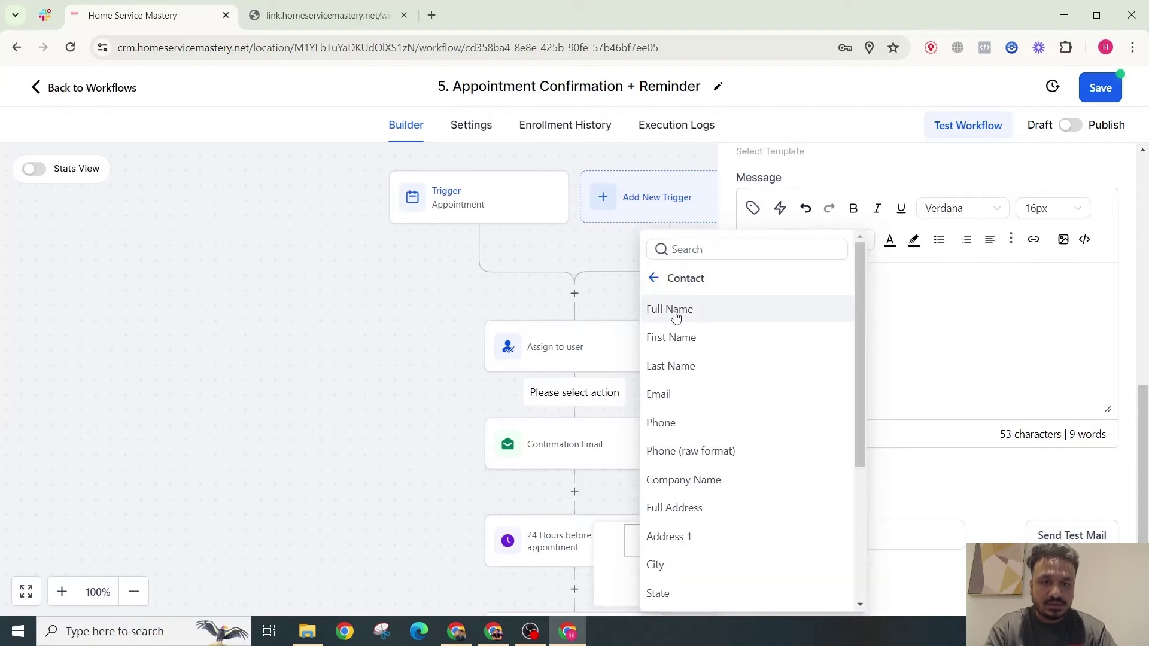
pyautogui.click(671, 308)
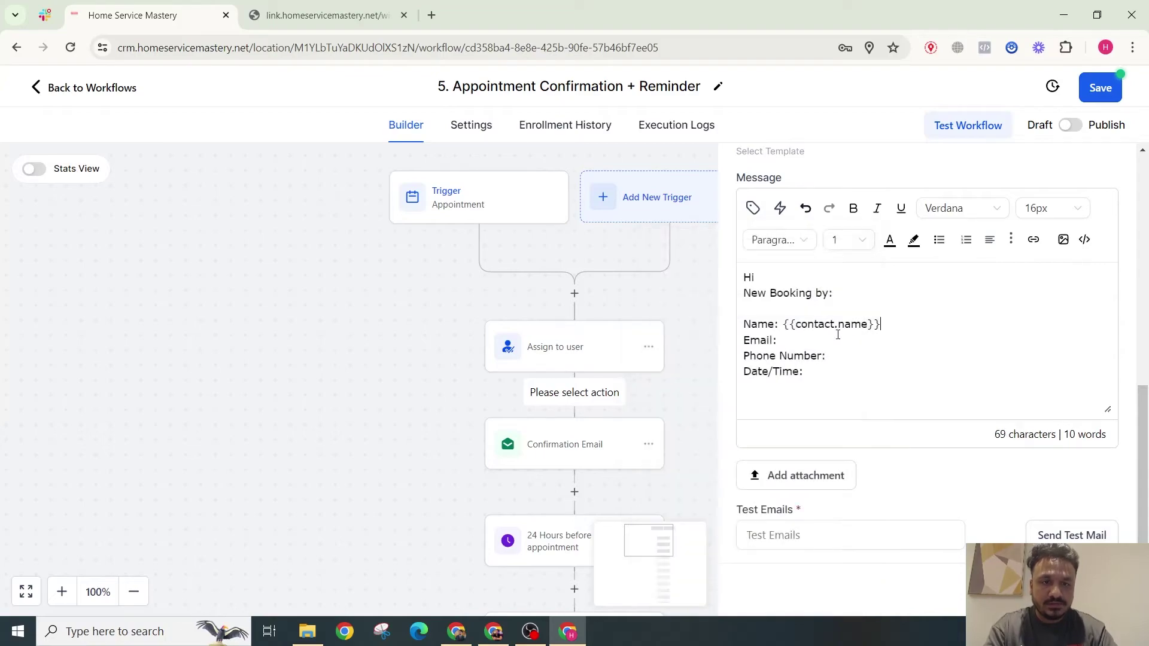
pyautogui.click(752, 208)
pyautogui.click(688, 394)
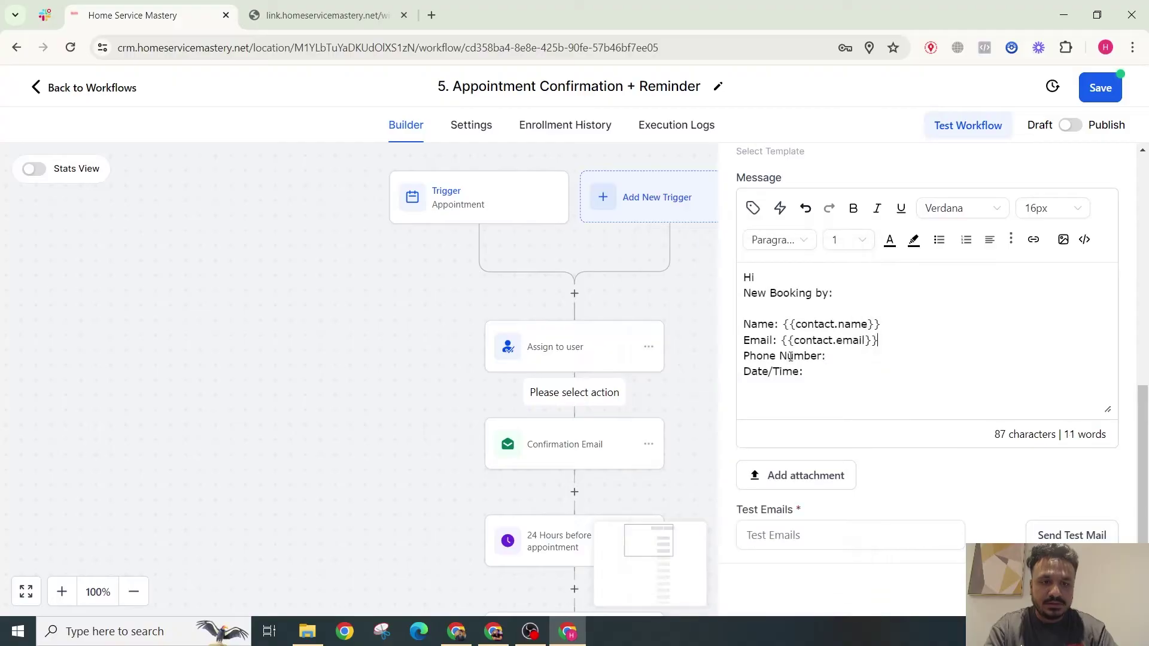
pyautogui.click(843, 361)
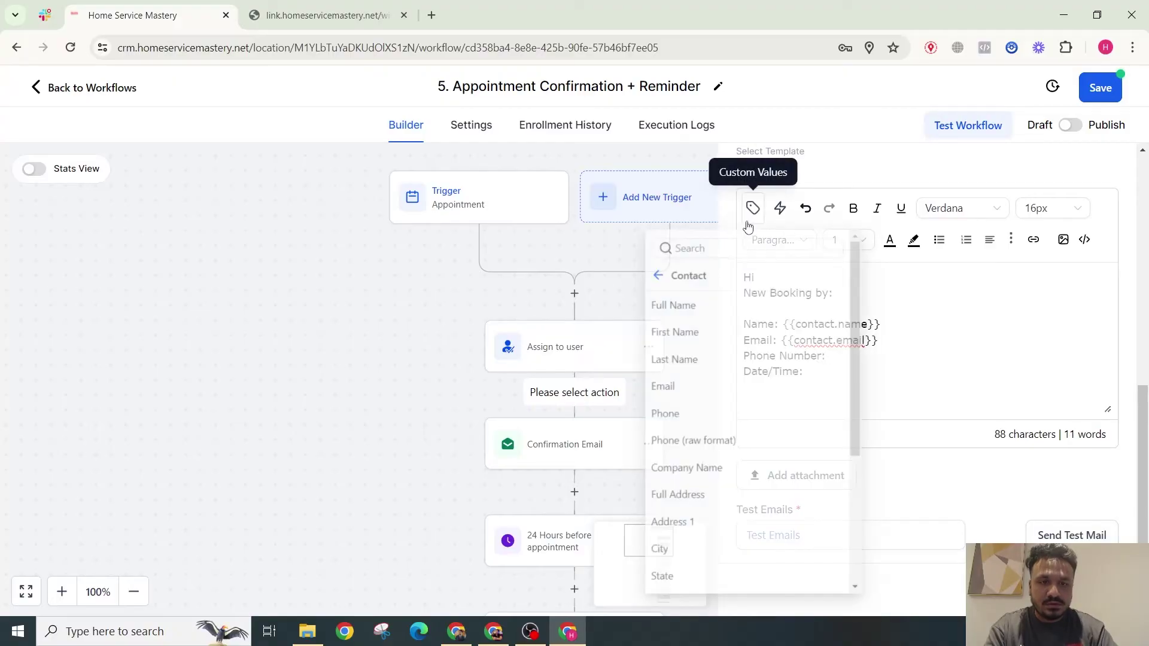
pyautogui.click(670, 416)
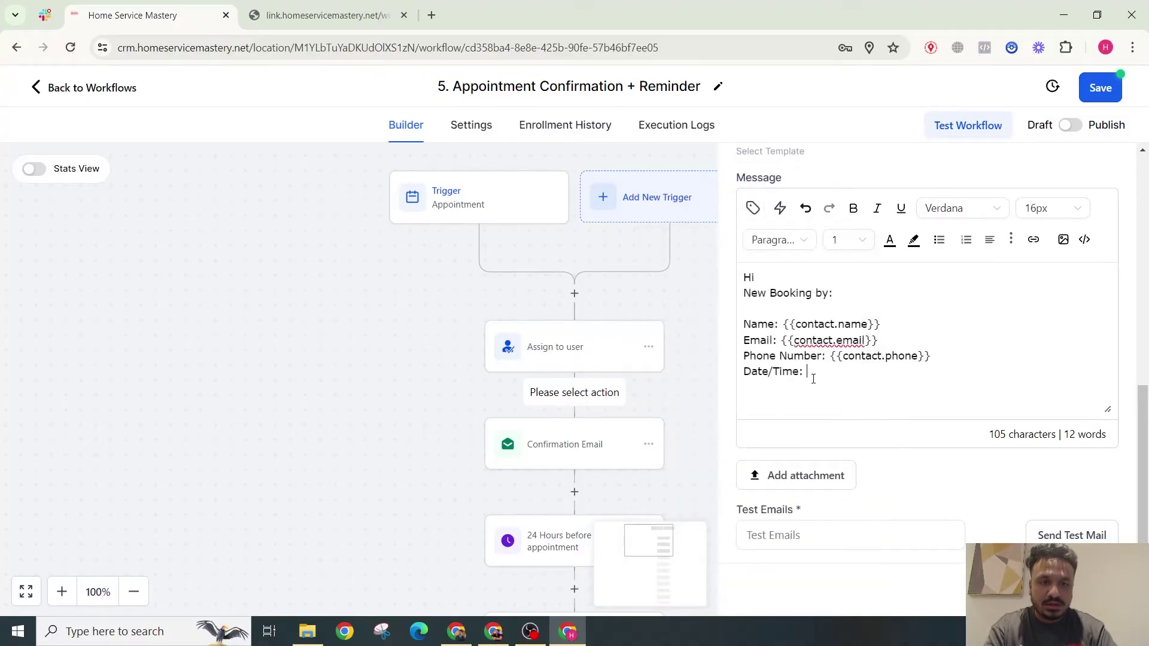
pyautogui.click(752, 208)
pyautogui.click(656, 281)
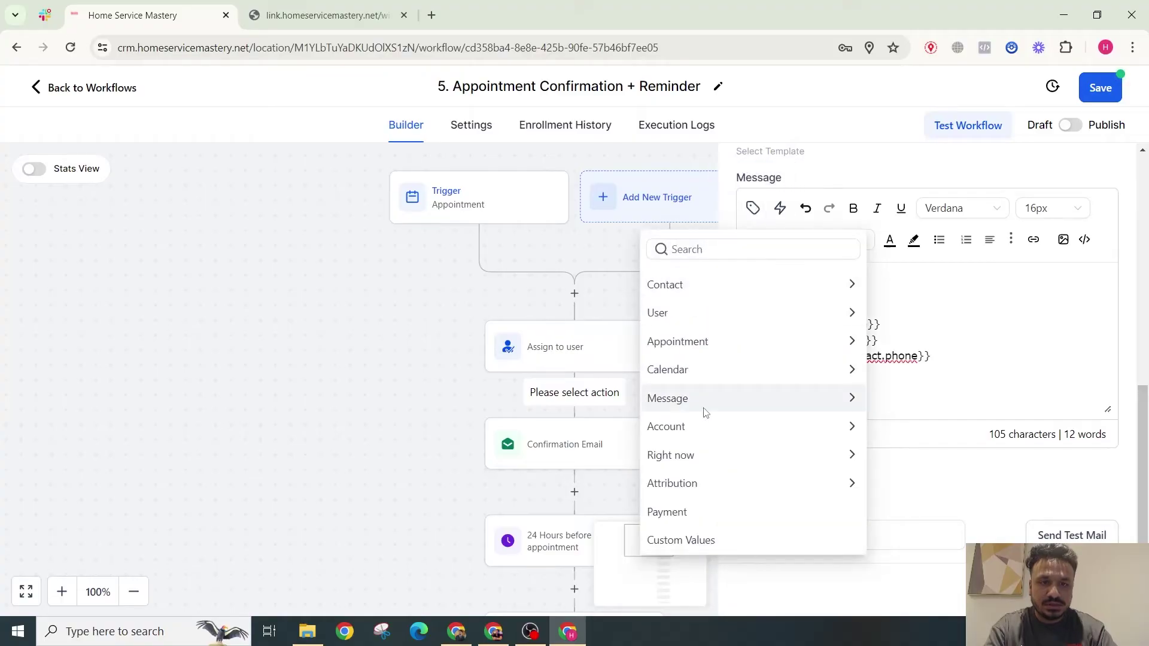
pyautogui.click(681, 342)
pyautogui.click(677, 339)
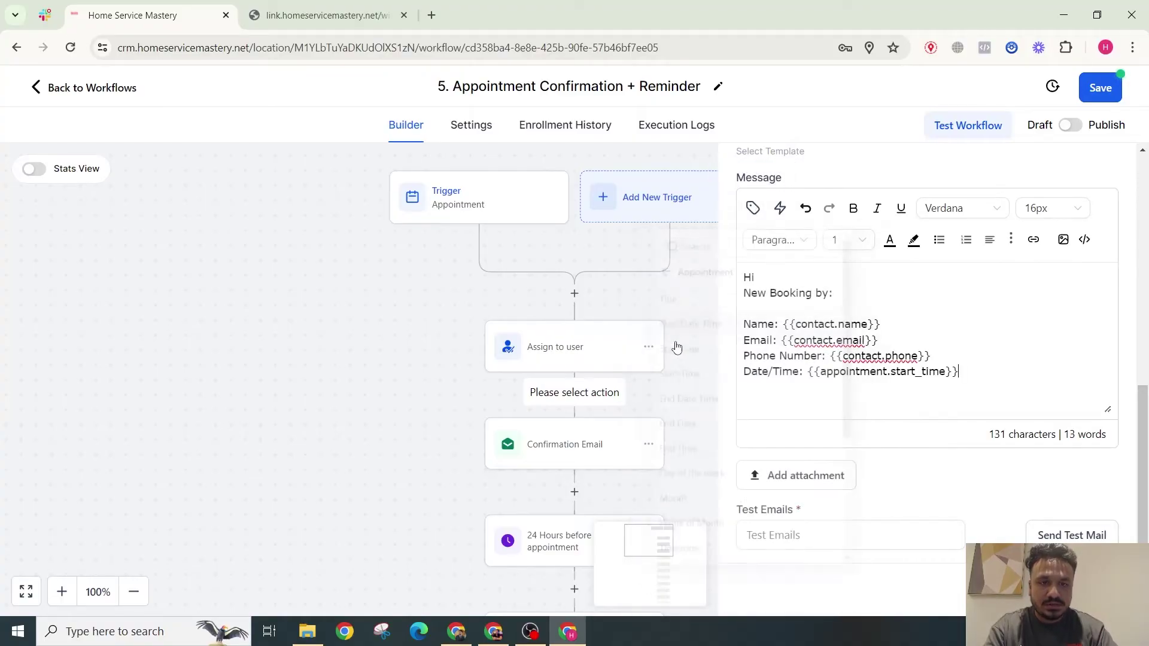
# Sign off the message with 'Best' and 'HSM CRM' on the next line.
pyautogui.write('Best')
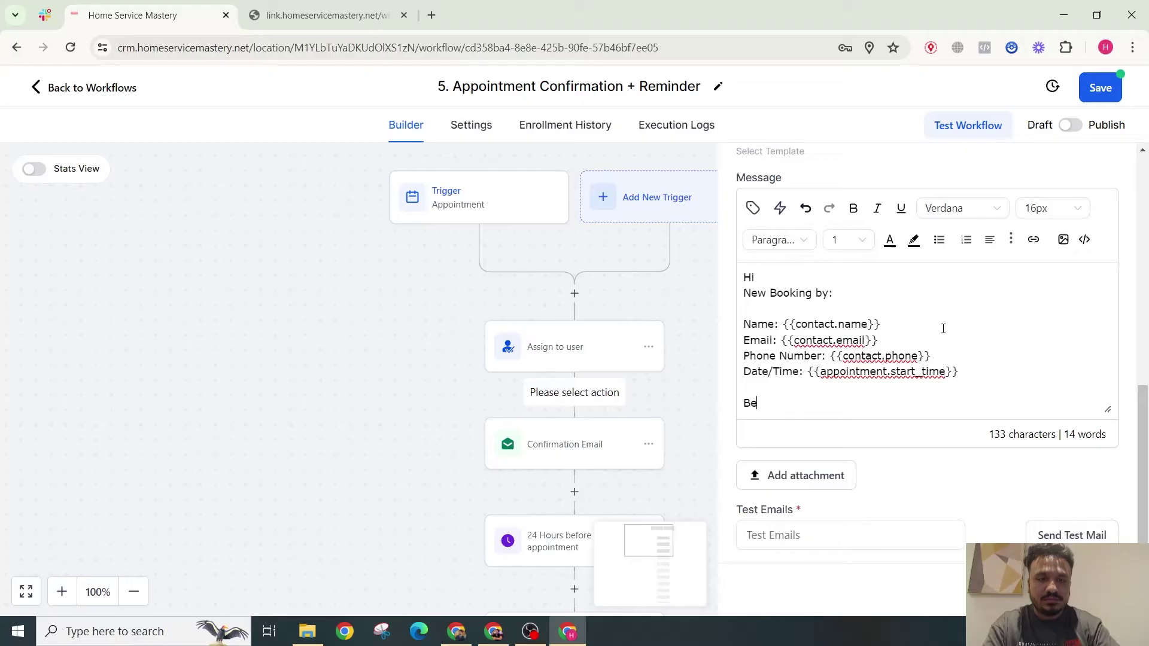
pyautogui.press('Return')
pyautogui.write('HSM')
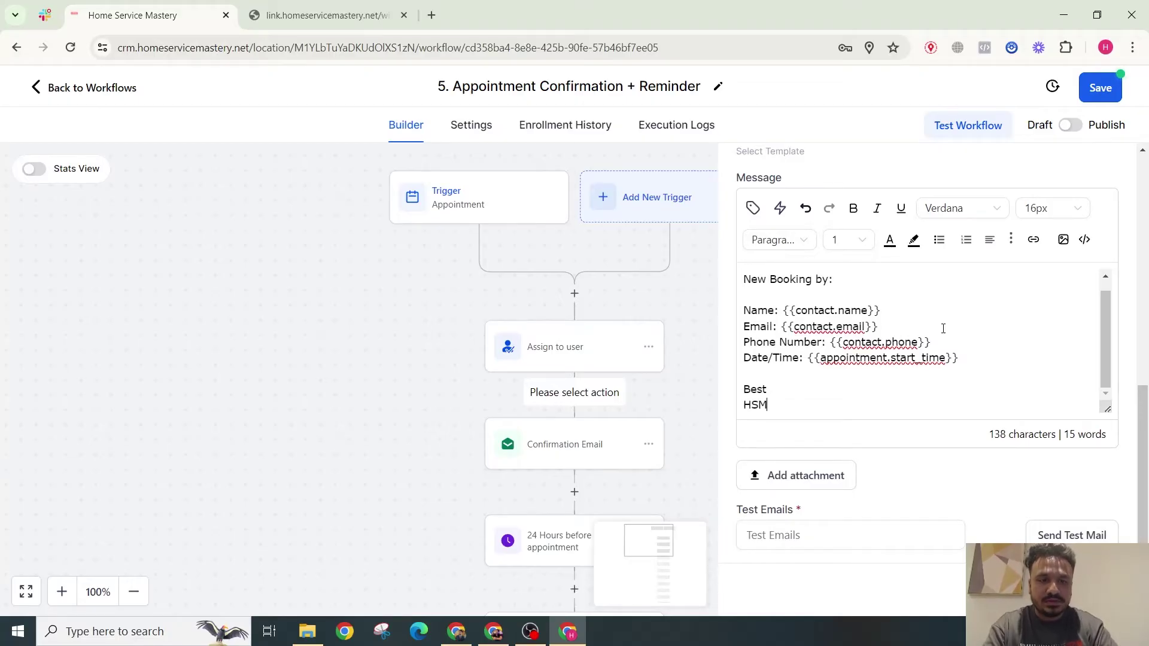
pyautogui.write('C CRM')
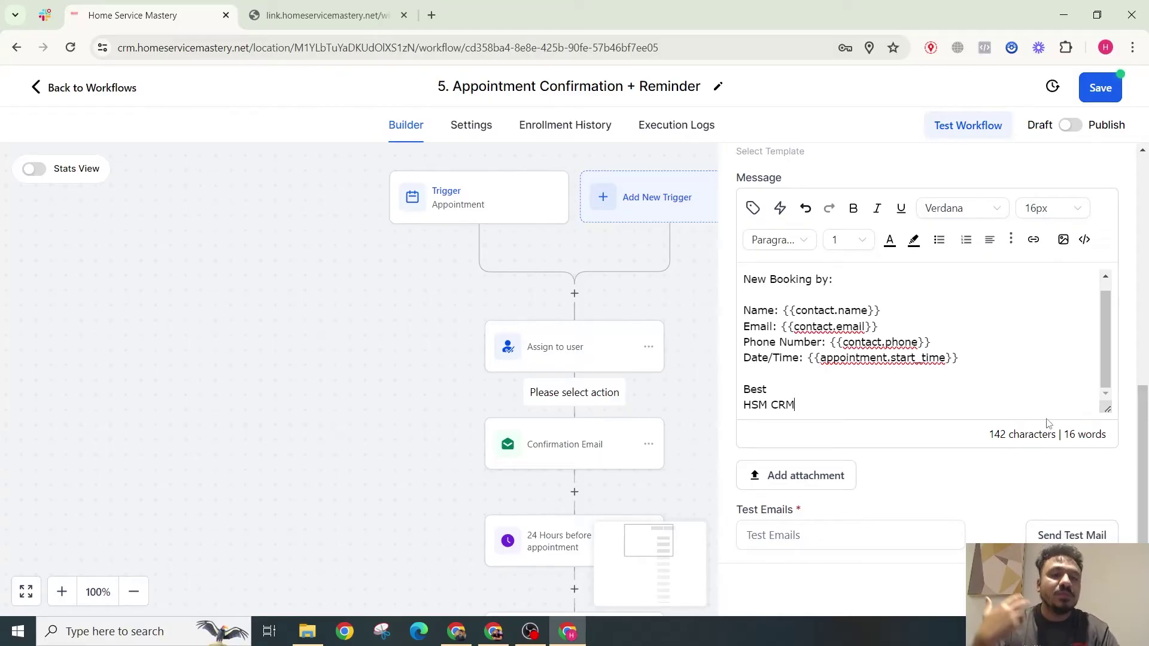
pyautogui.scroll(1, 978, 367)
pyautogui.scroll(7, 912, 335)
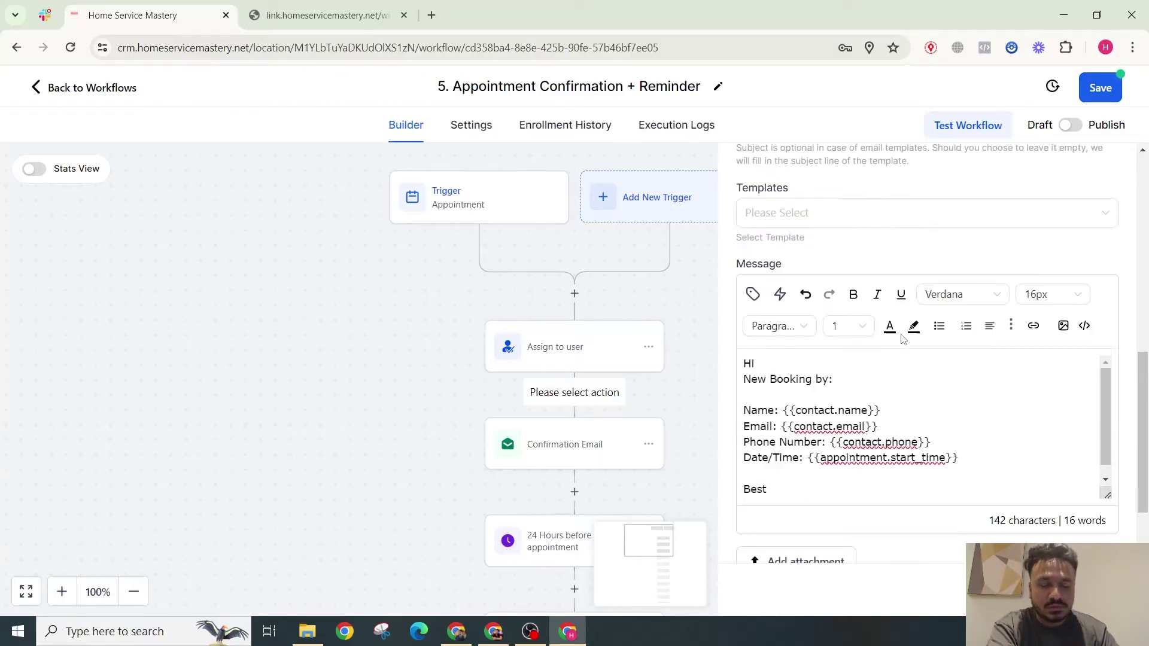
pyautogui.scroll(-7, 1017, 431)
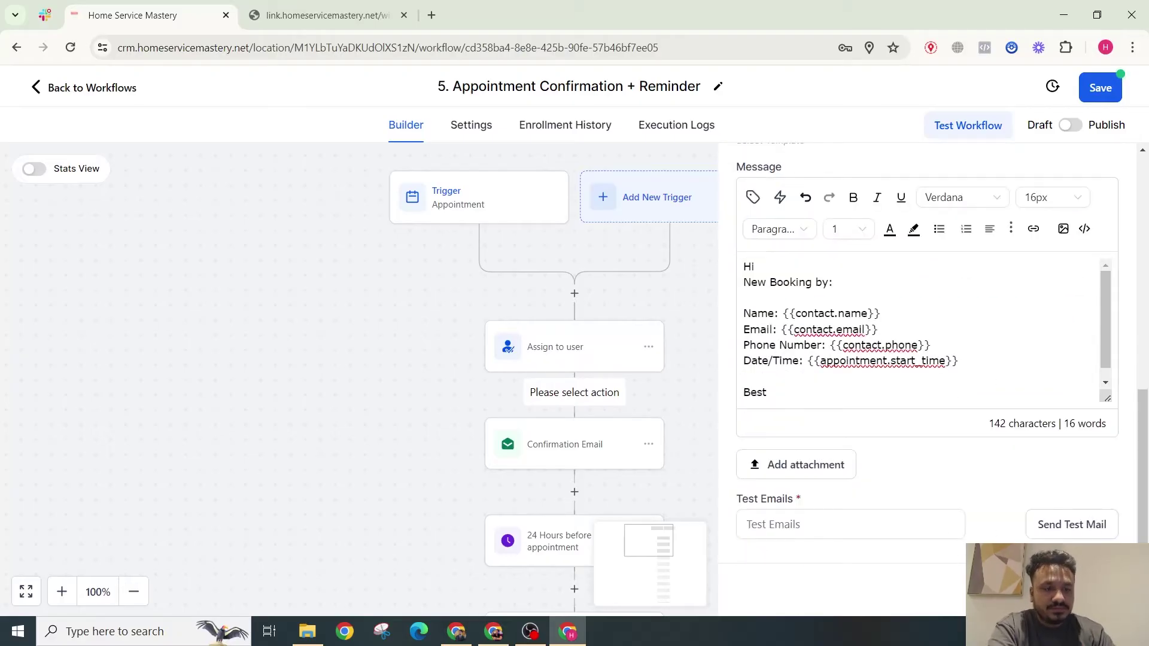
# Save the notification step and insert a 0.5-minute Wait before the Confirmation Email.
pyautogui.click(1071, 589)
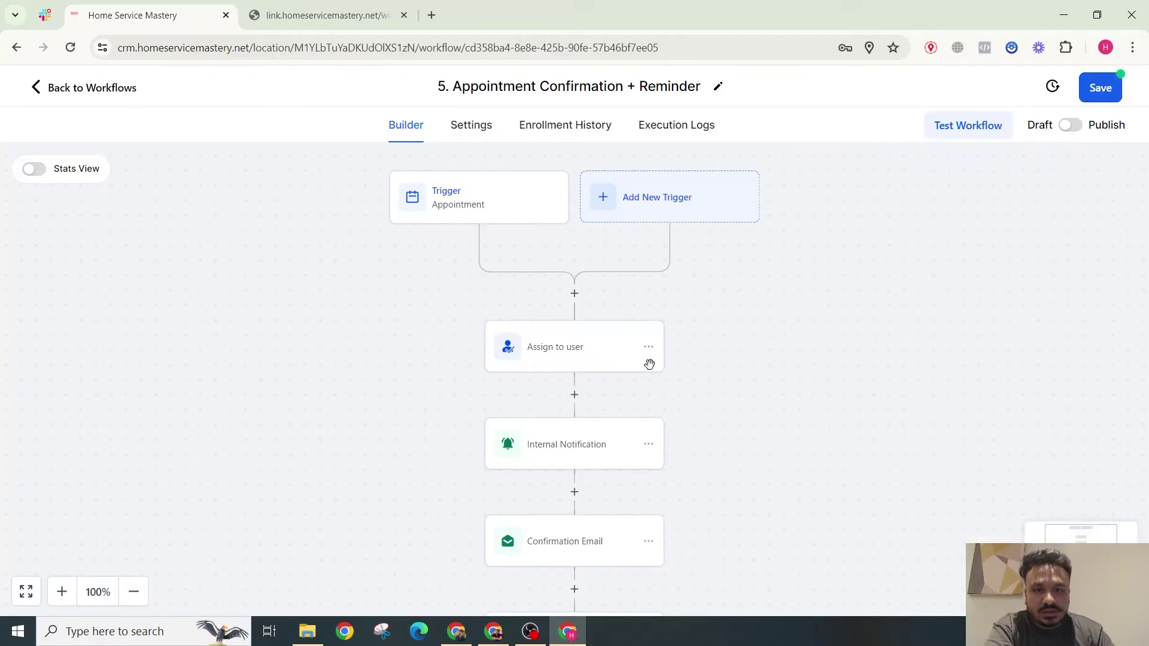
pyautogui.scroll(-1, 595, 440)
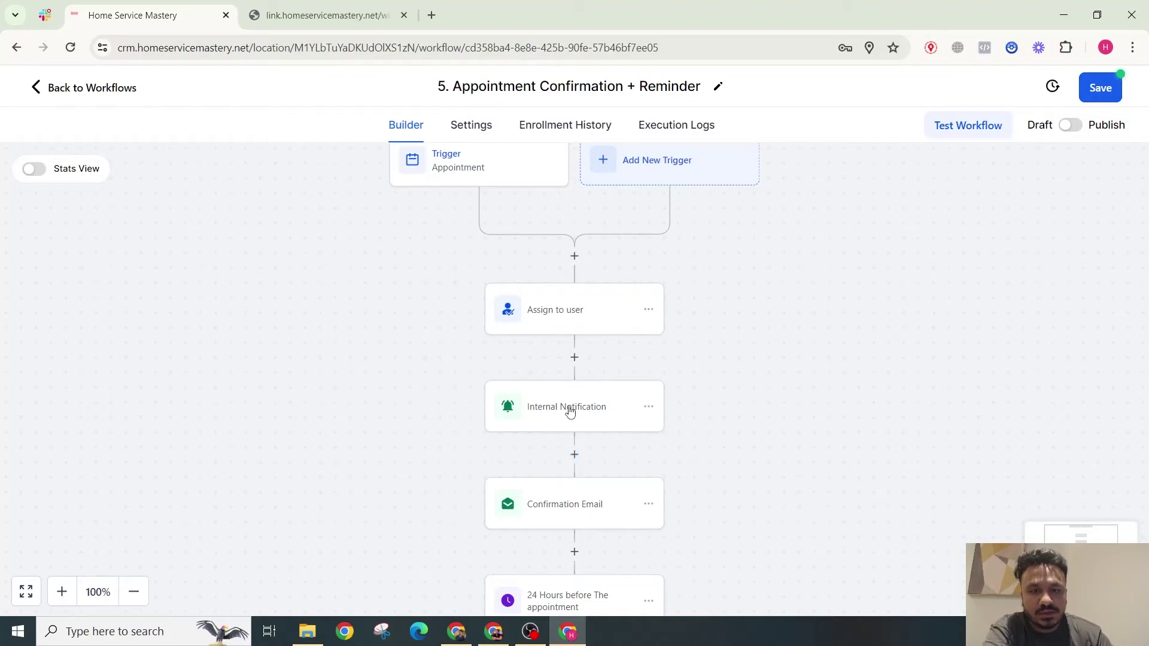
pyautogui.click(574, 456)
pyautogui.write('wa')
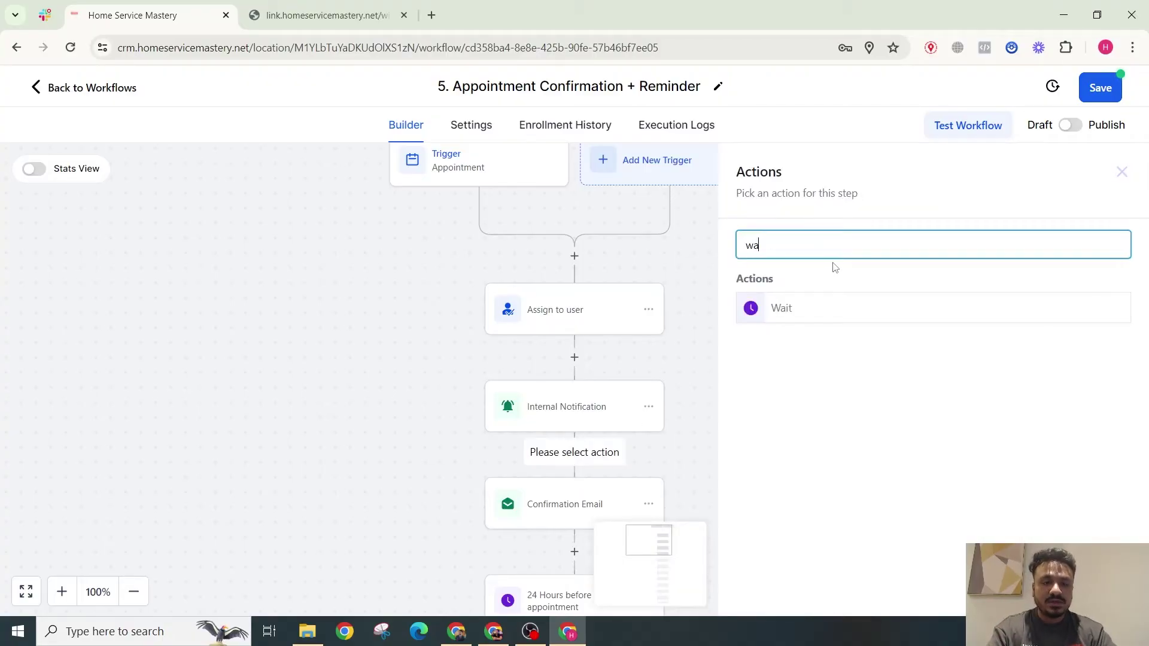
pyautogui.click(831, 306)
pyautogui.click(558, 402)
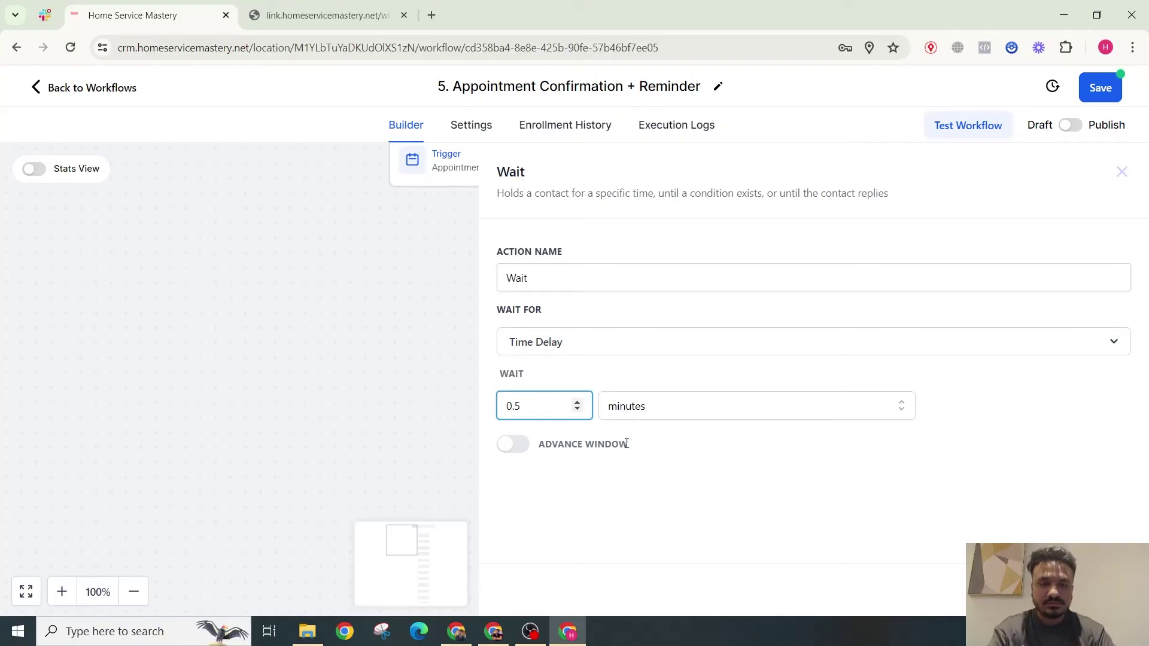
pyautogui.write('.5')
pyautogui.click(1095, 589)
pyautogui.scroll(-2, 585, 513)
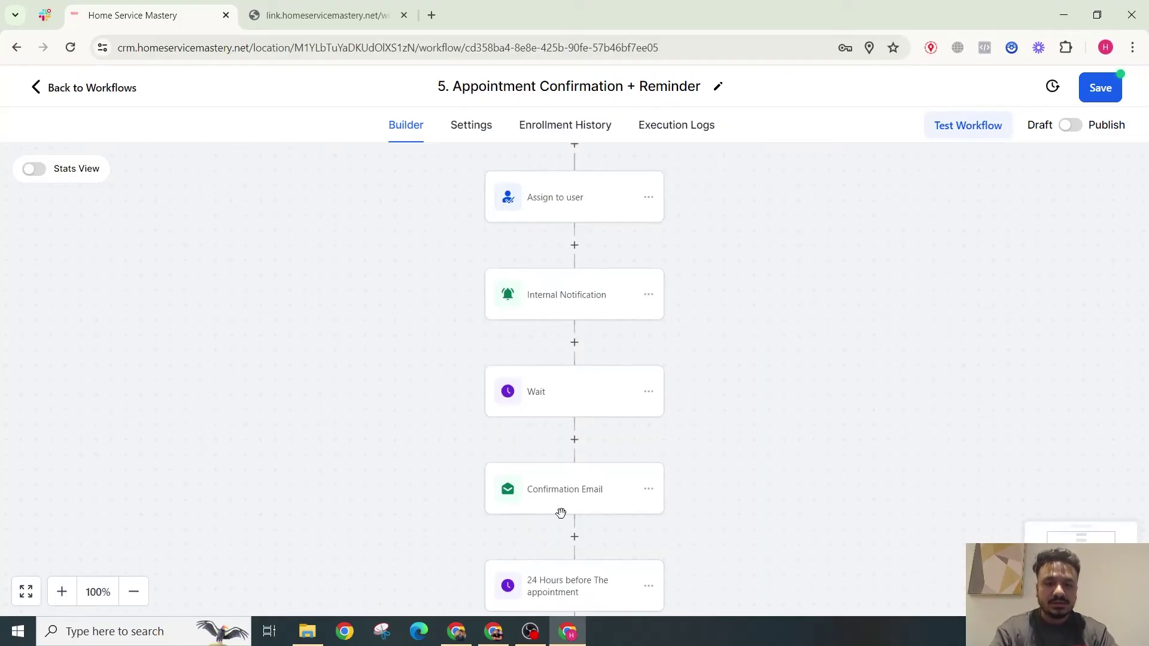
# Remove the {{appointment.timezone}} placeholder from the Confirmation Email message.
pyautogui.click(590, 486)
pyautogui.scroll(-3, 825, 380)
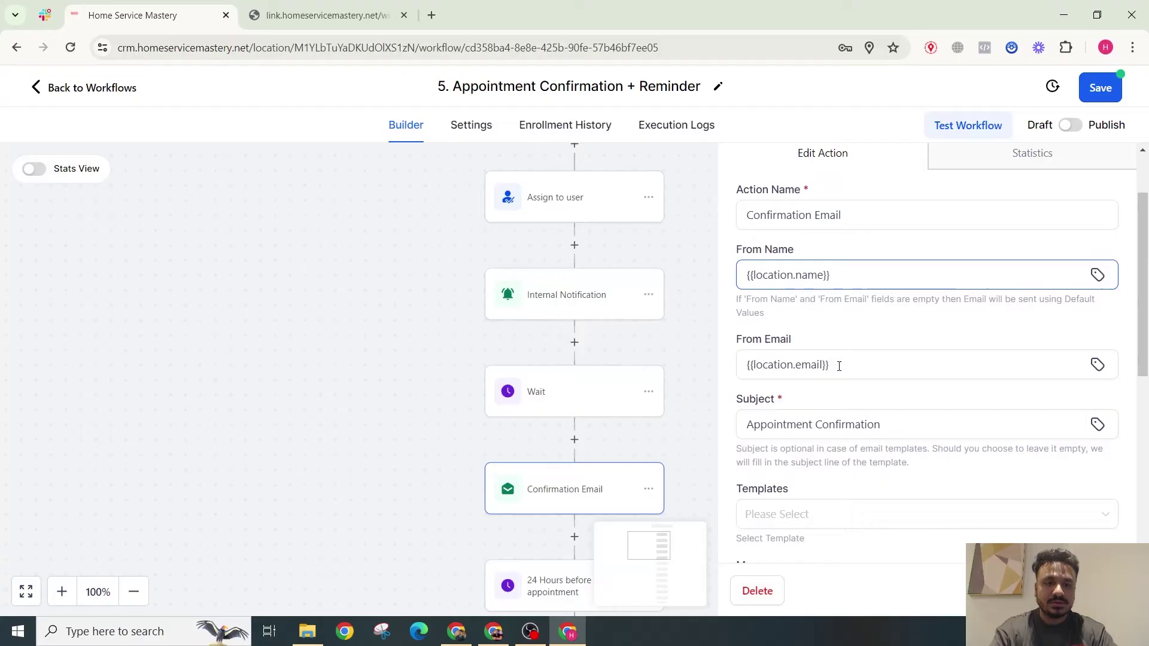
pyautogui.click(818, 212)
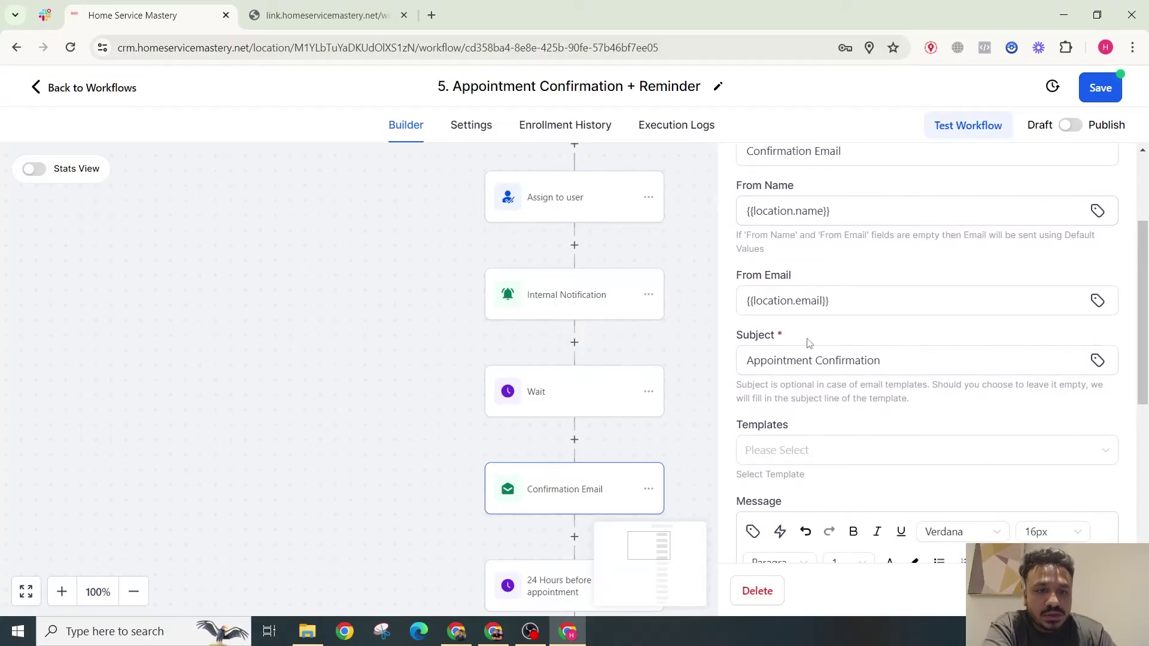
pyautogui.scroll(-5, 811, 342)
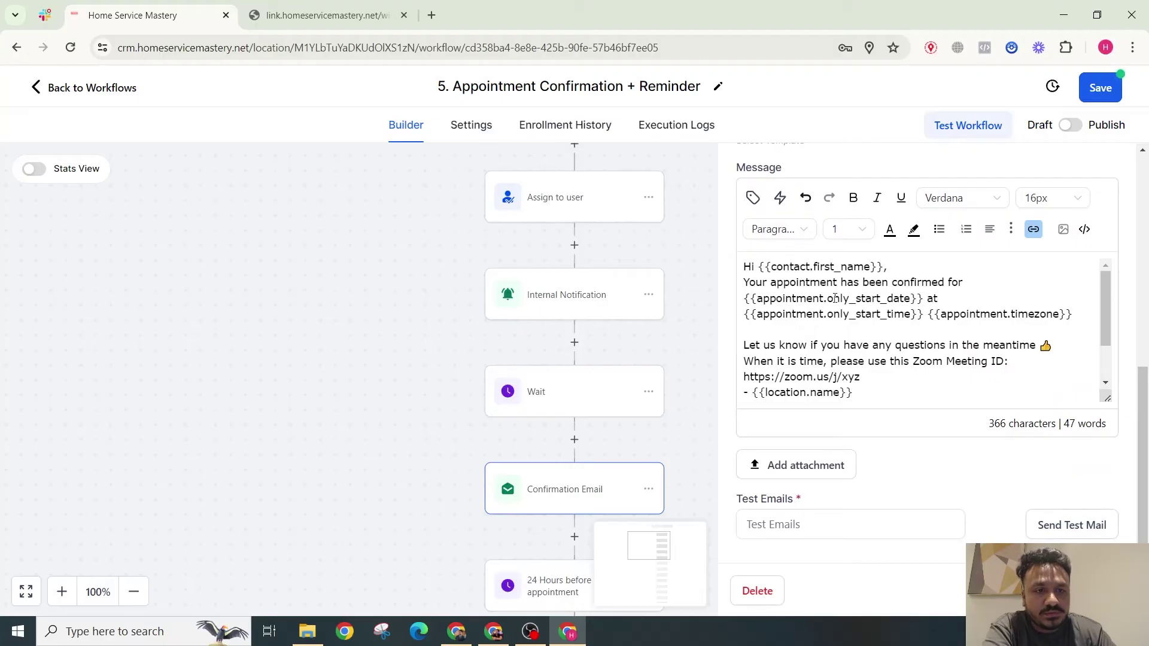
pyautogui.moveTo(1072, 317); pyautogui.dragTo(927, 316)
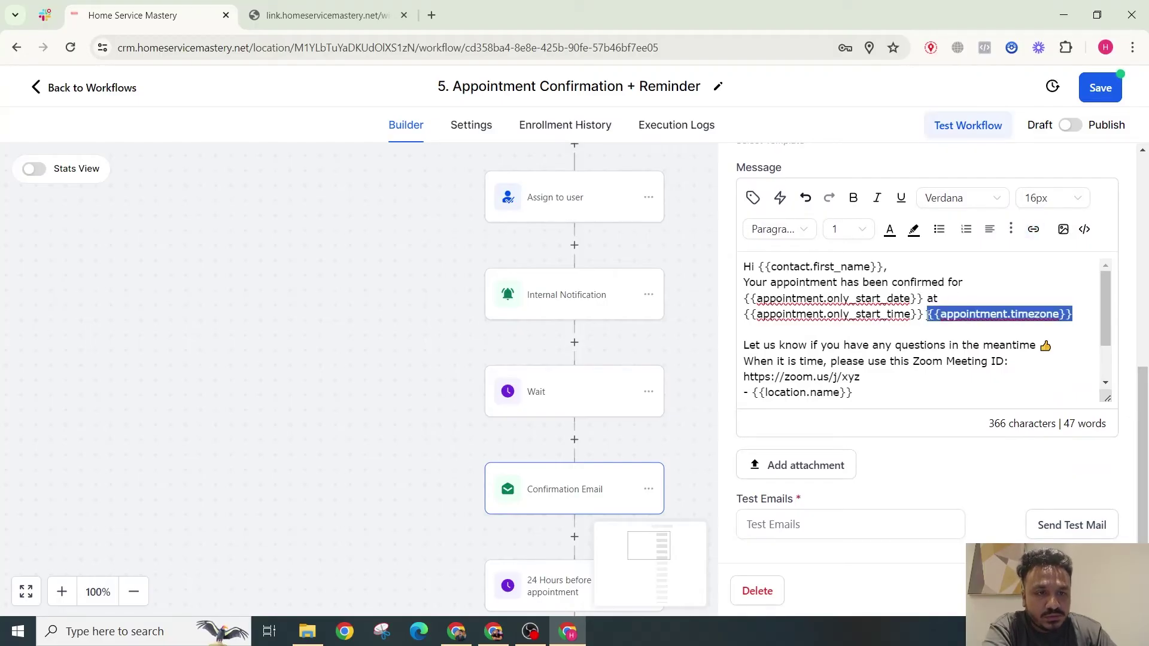
pyautogui.press('BackSpace')
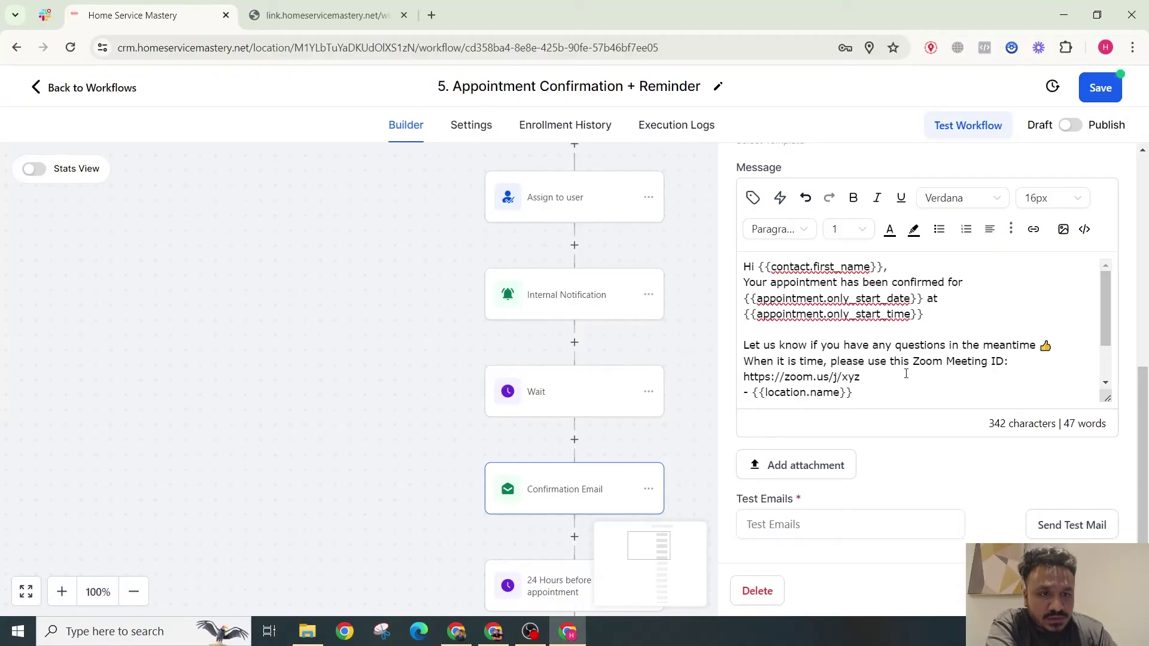
# Replace the Zoom meeting ID line with 'link:' followed by a new line.
pyautogui.moveTo(872, 382); pyautogui.dragTo(915, 362)
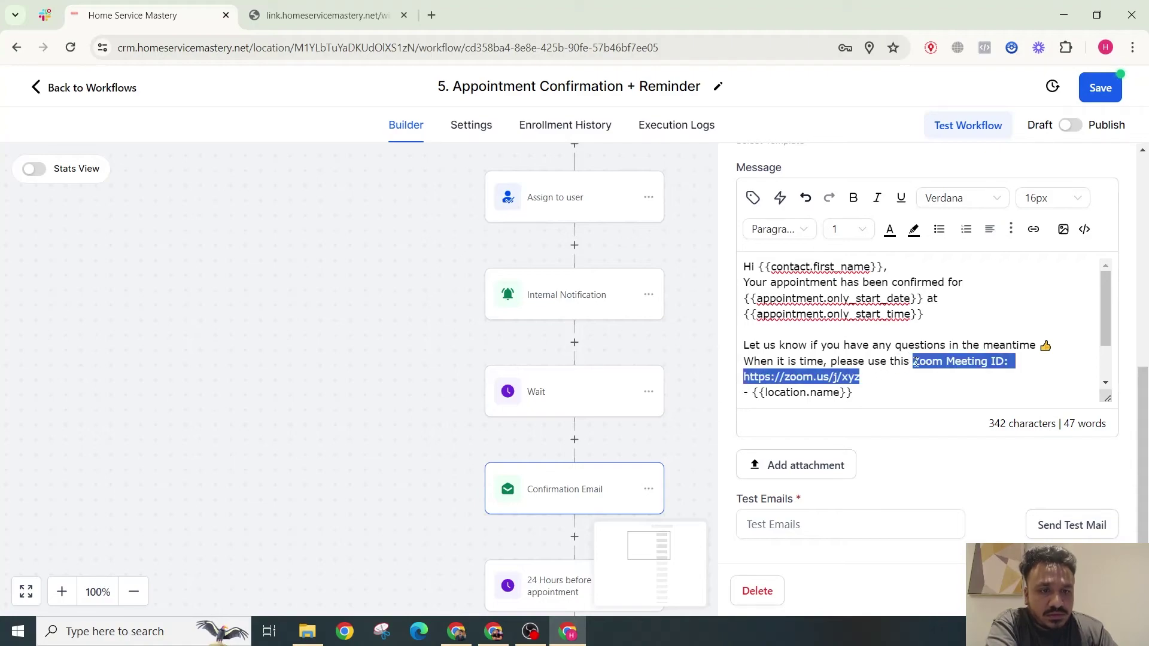
pyautogui.press('BackSpace')
pyautogui.write('link')
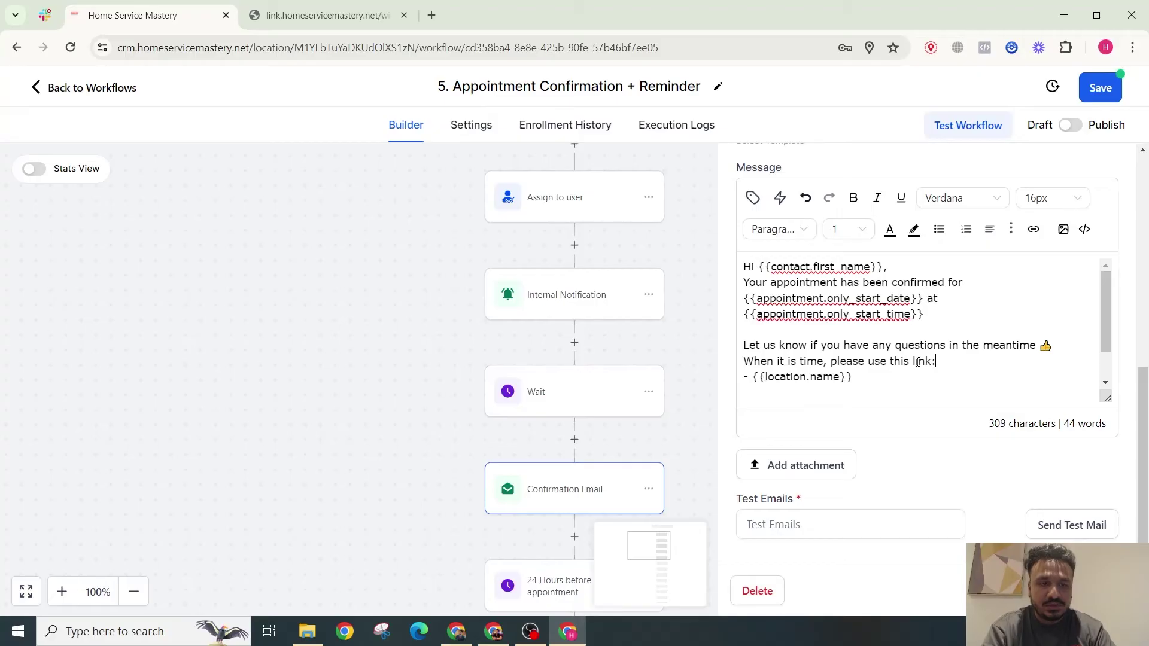
pyautogui.write(':')
pyautogui.press('Return')
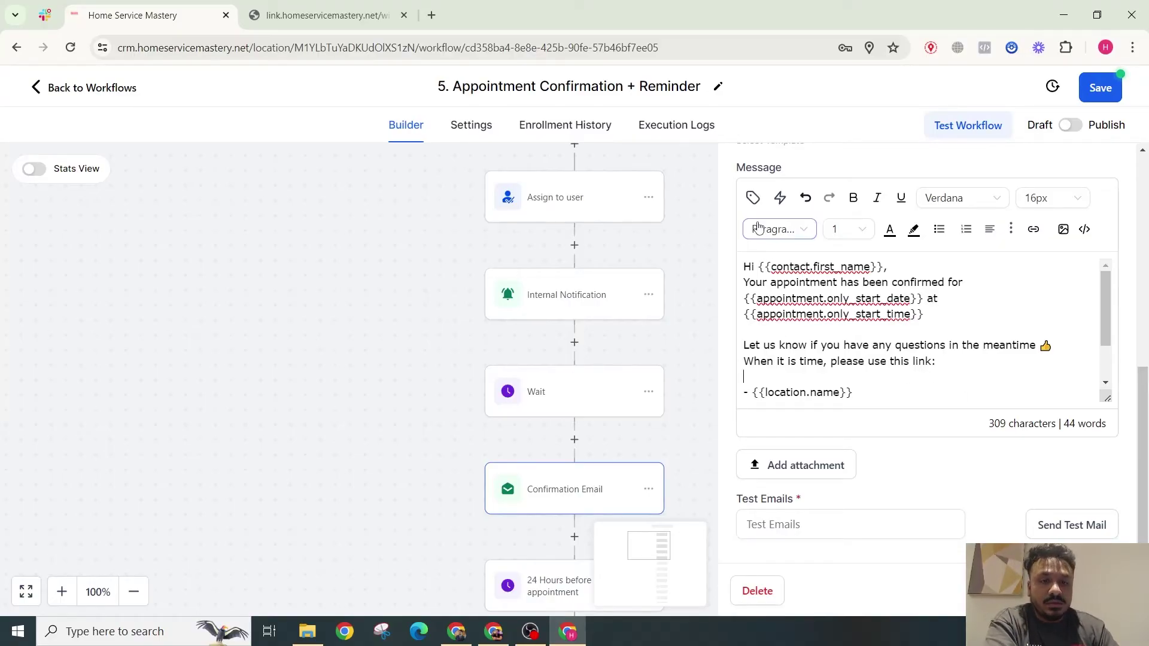
# Insert the Custom Values > Appointment > Meeting Location placeholder under 'link:' and close the email settings.
pyautogui.click(753, 197)
pyautogui.click(712, 339)
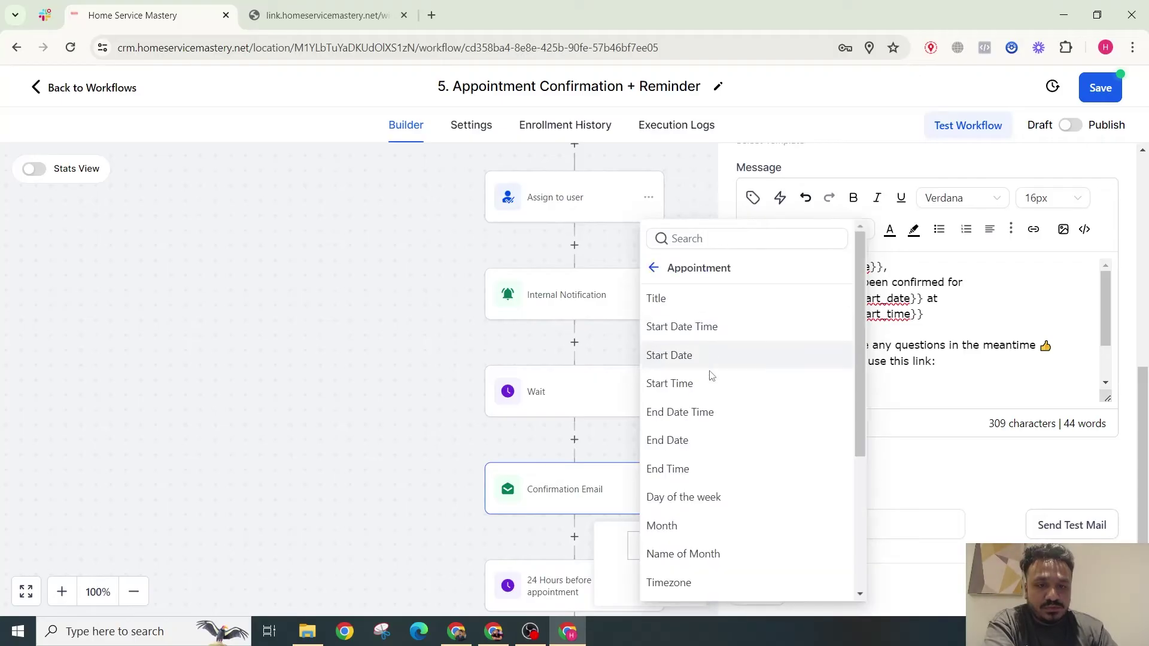
pyautogui.scroll(-4, 703, 532)
pyautogui.scroll(4, 701, 533)
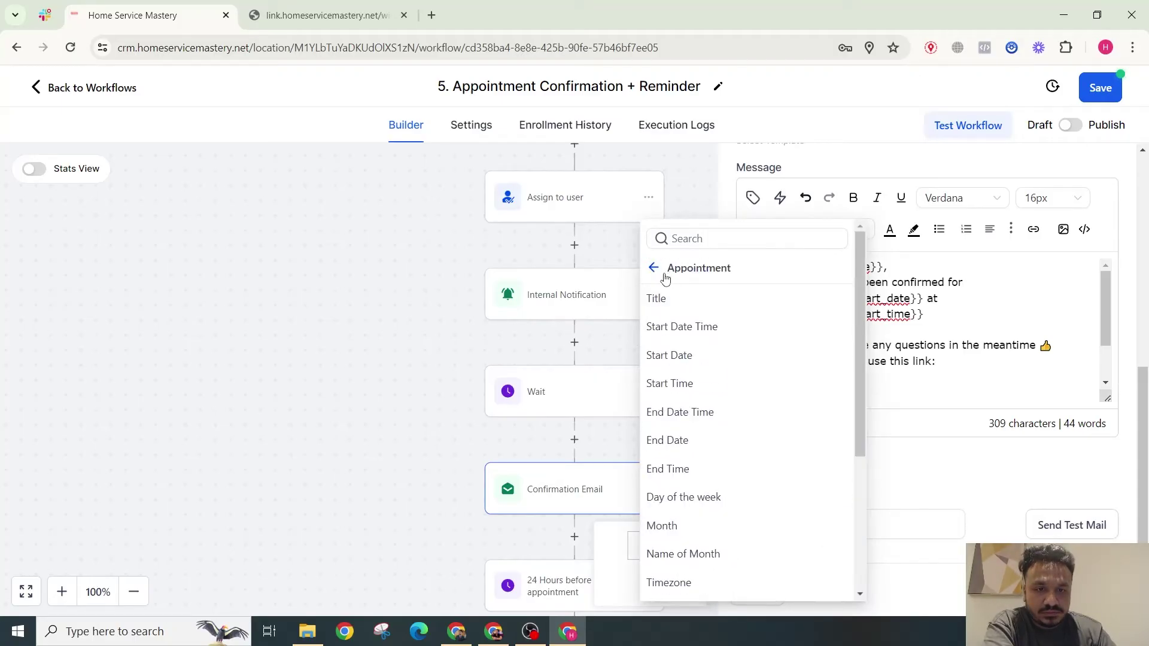
pyautogui.scroll(-4, 688, 359)
pyautogui.click(686, 446)
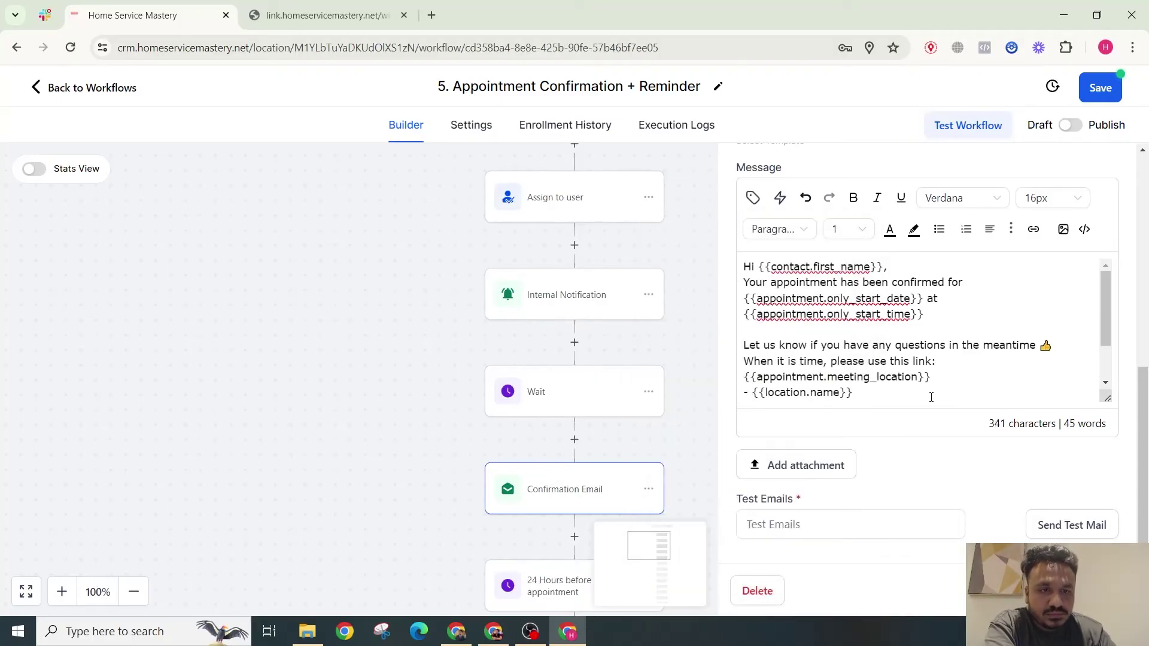
pyautogui.click(718, 430)
pyautogui.scroll(-2, 684, 354)
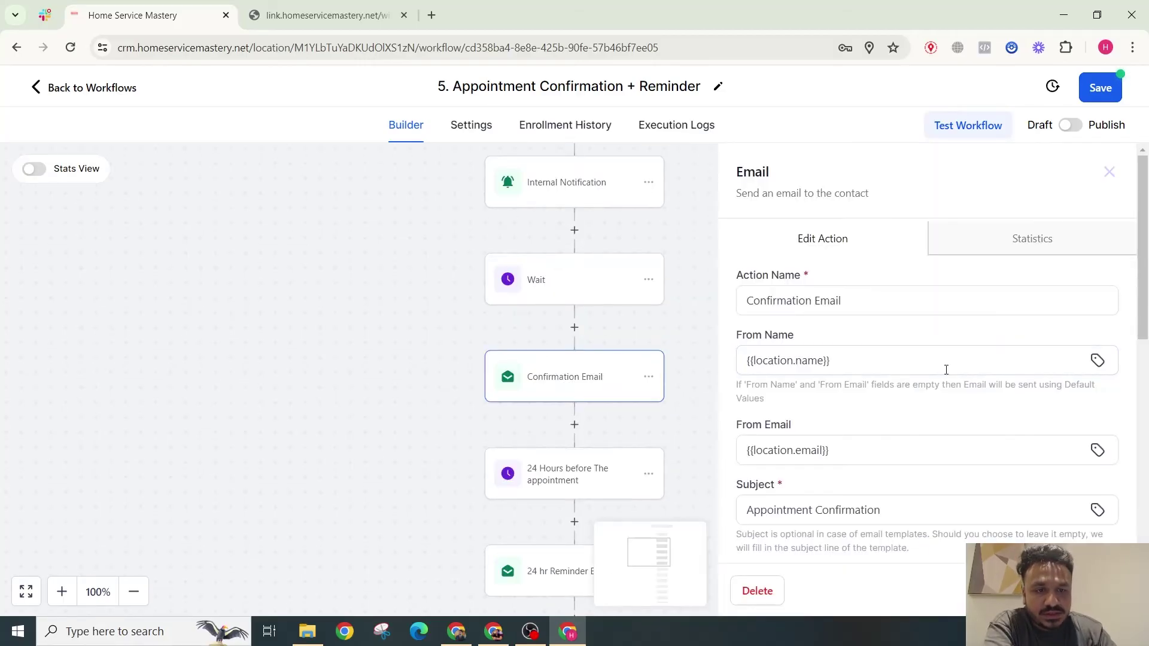
pyautogui.click(1107, 174)
pyautogui.scroll(-1, 648, 320)
pyautogui.scroll(-1, 622, 359)
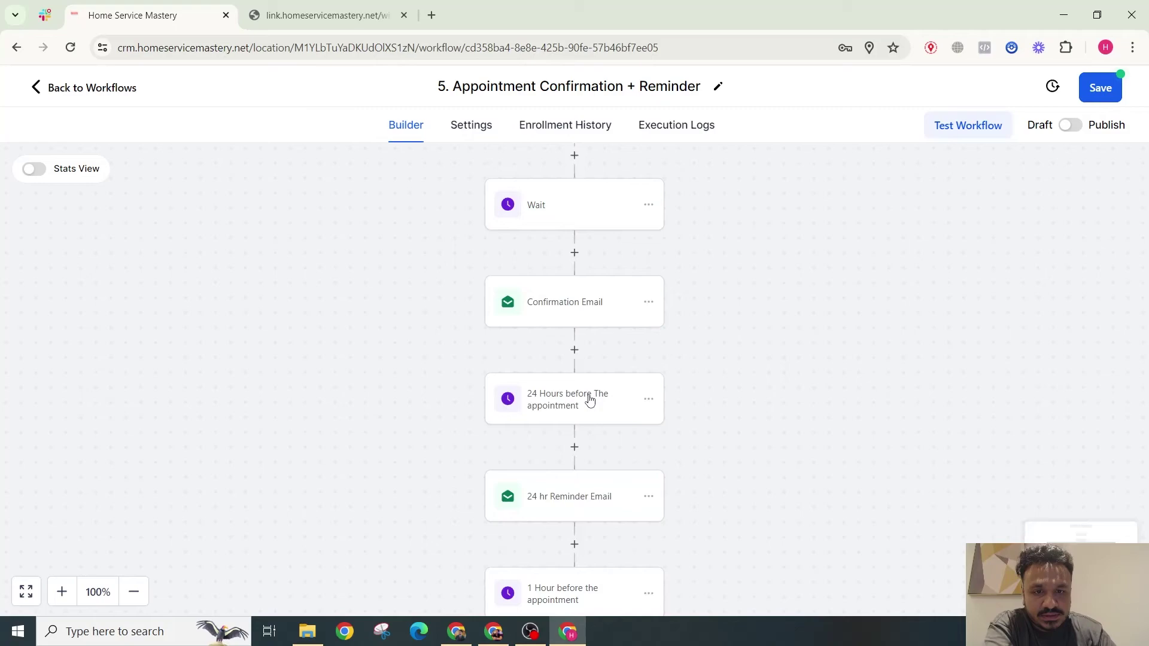
pyautogui.scroll(-2, 589, 401)
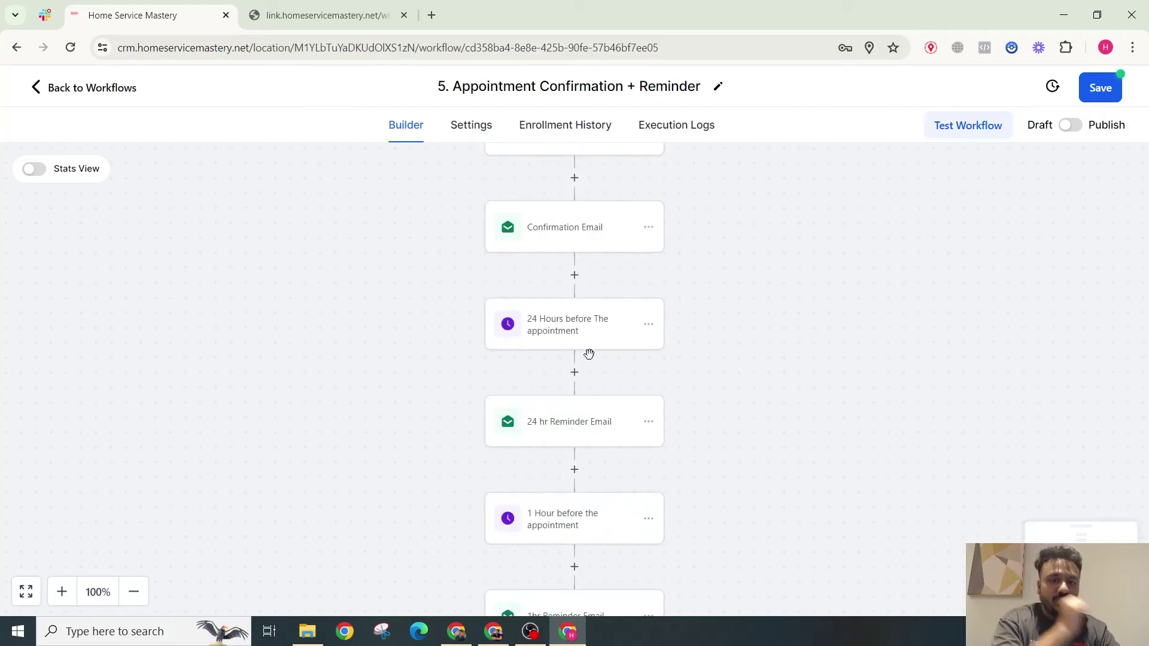
# Delete the existing 24-hour wait step from the workflow.
pyautogui.click(589, 328)
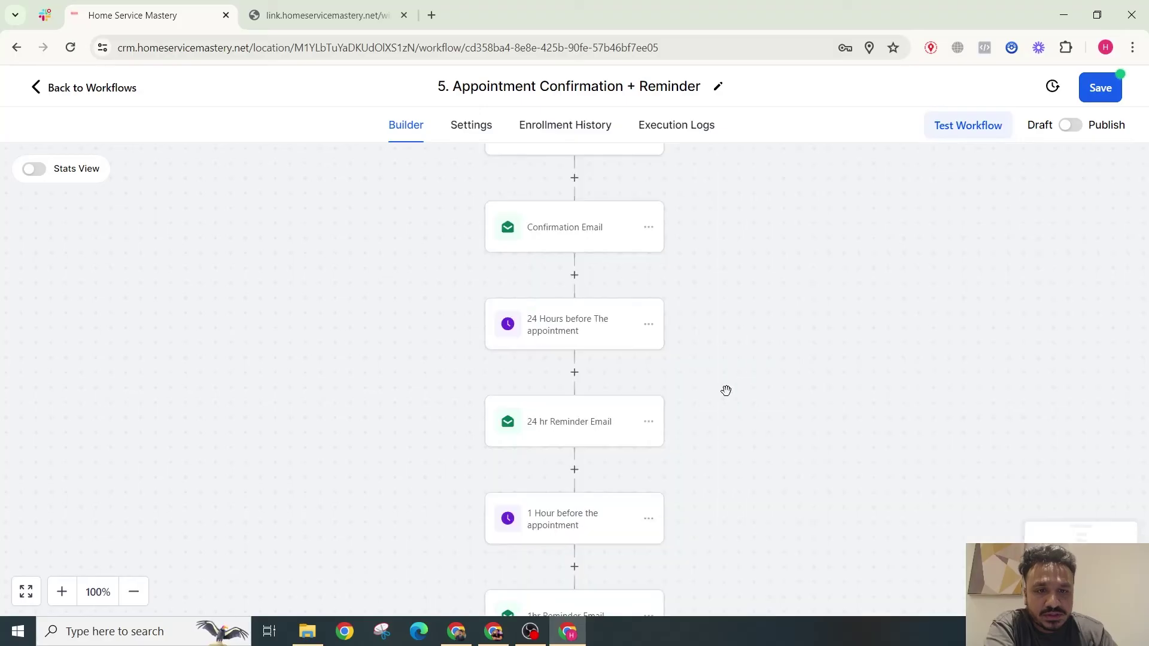
pyautogui.click(1109, 172)
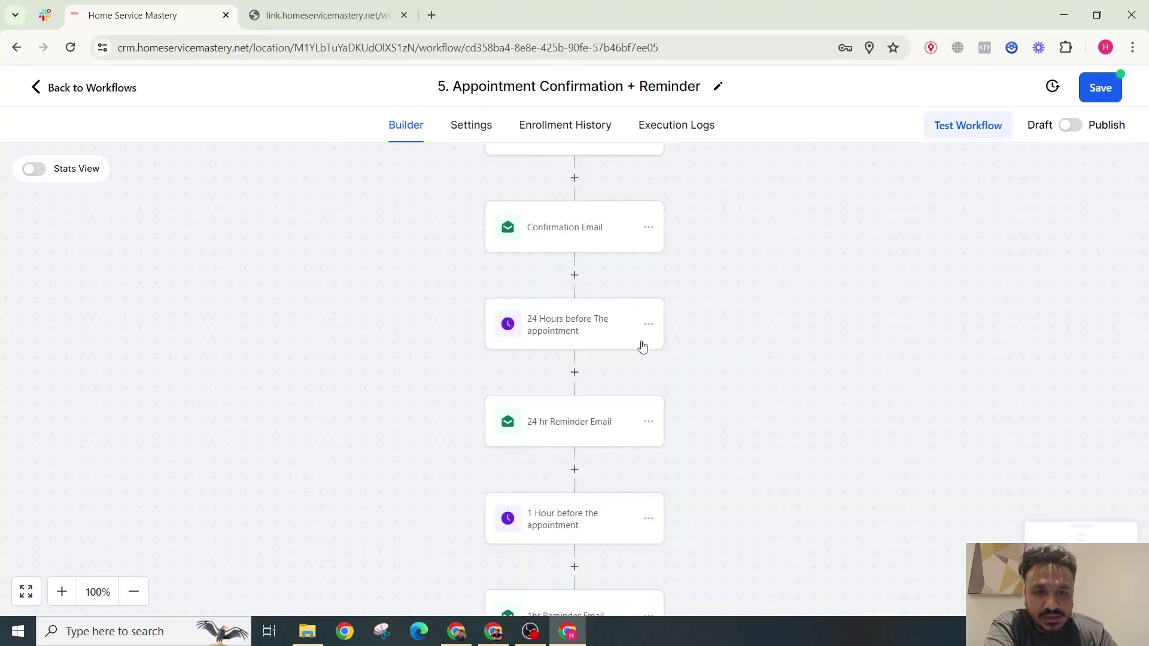
pyautogui.click(648, 326)
pyautogui.moveTo(709, 438)
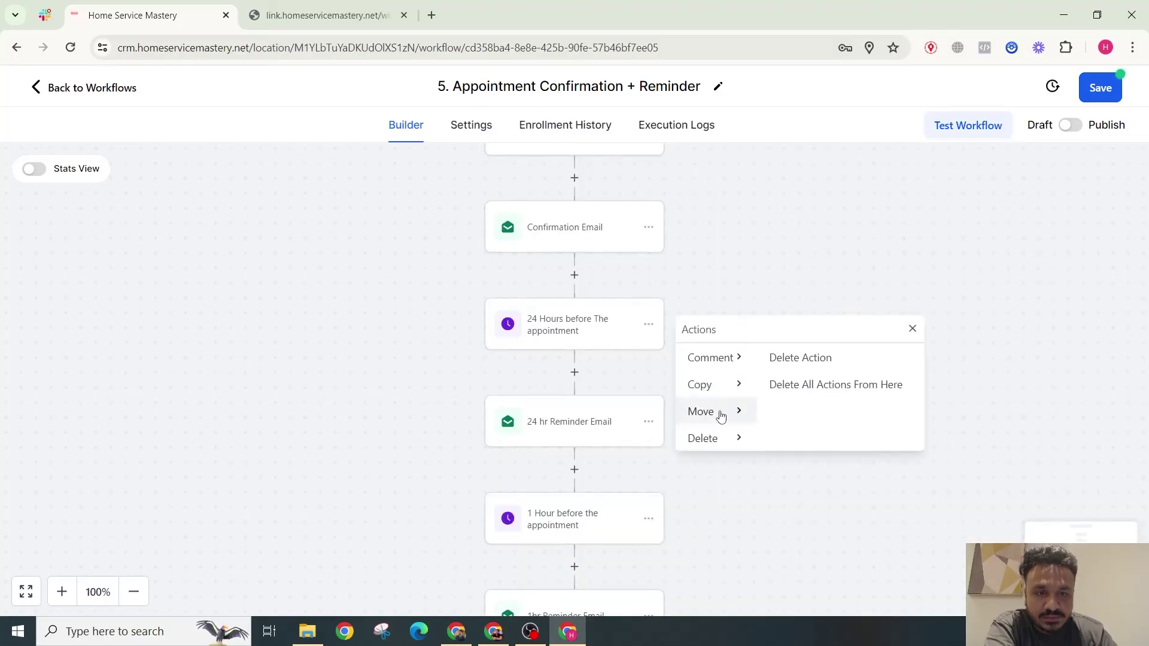
pyautogui.click(796, 358)
pyautogui.click(732, 387)
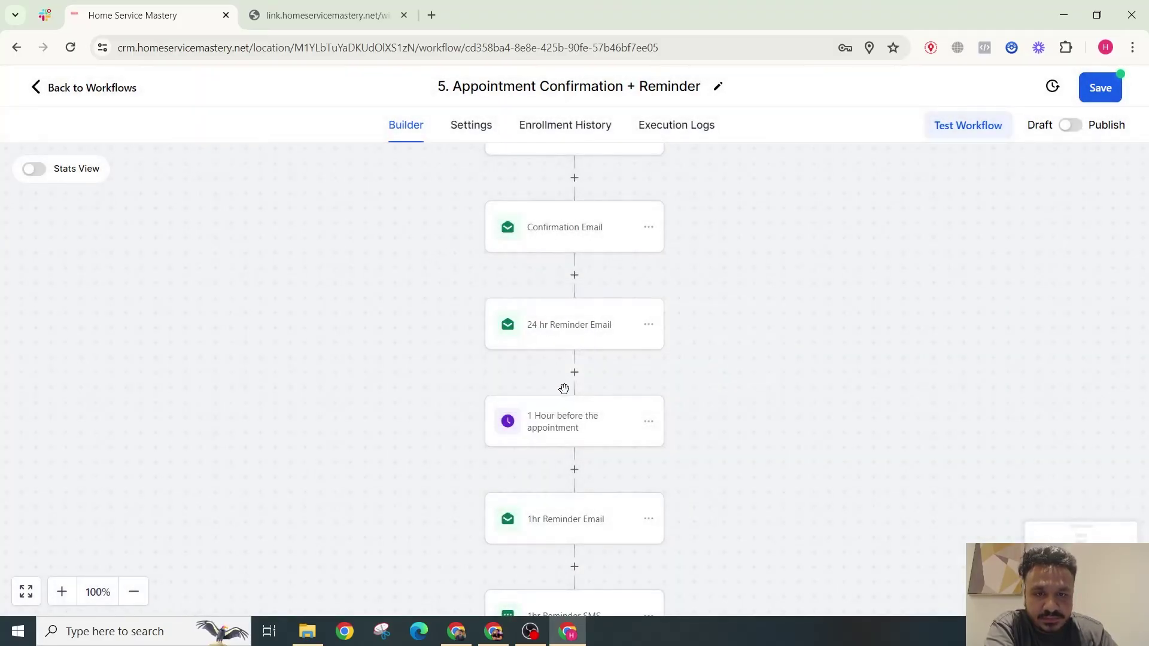
# Add a Wait step after Confirmation Email that waits until 1 day before appointment time.
pyautogui.click(574, 274)
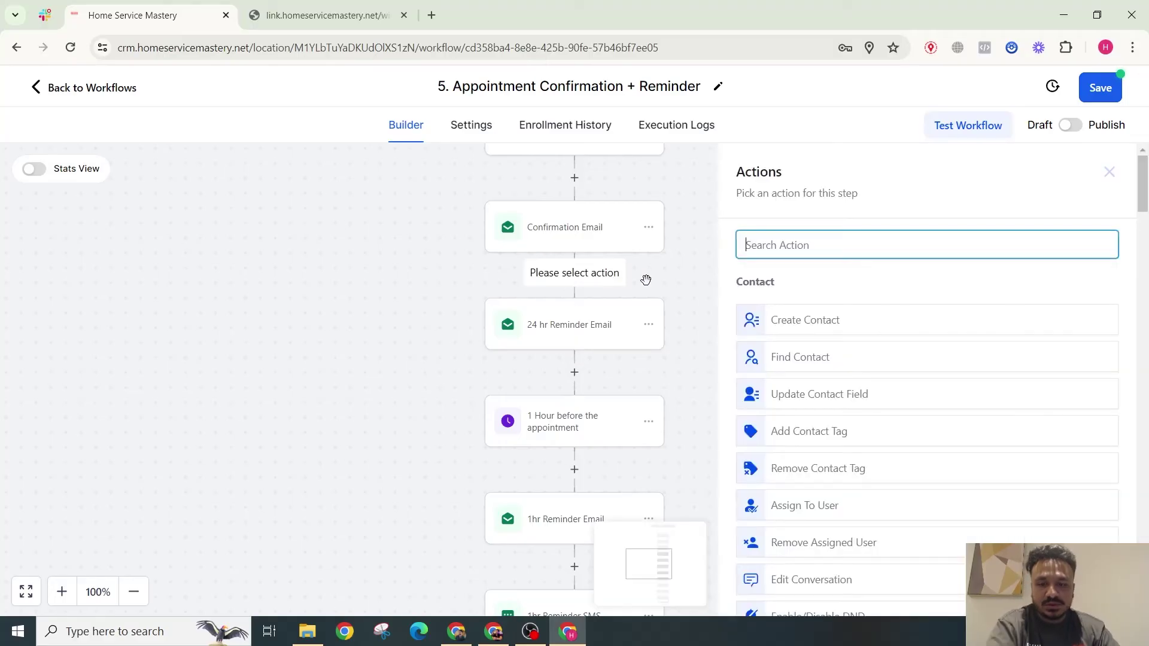
pyautogui.write('wai')
pyautogui.click(793, 307)
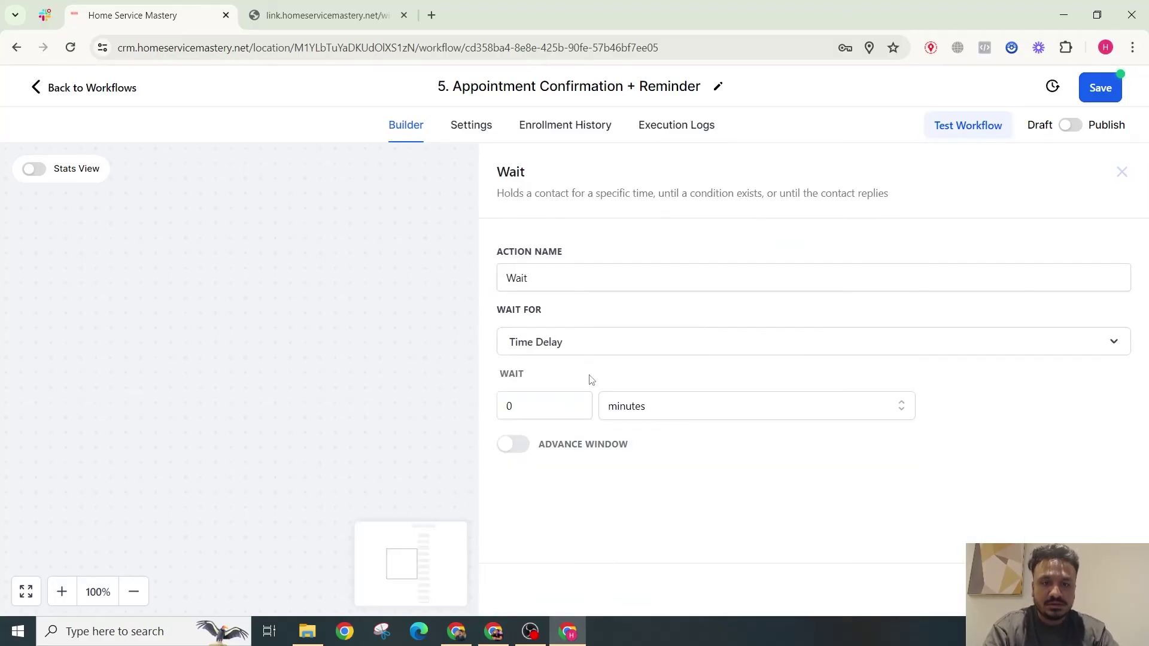
pyautogui.click(561, 341)
pyautogui.scroll(-1, 571, 335)
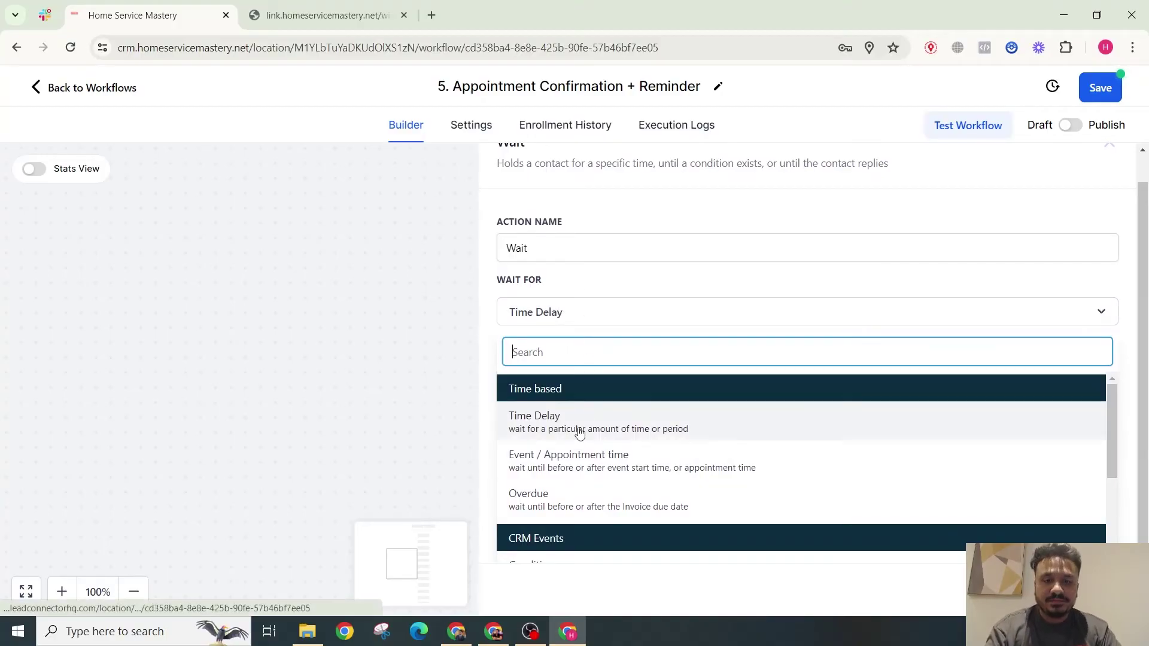
pyautogui.click(579, 457)
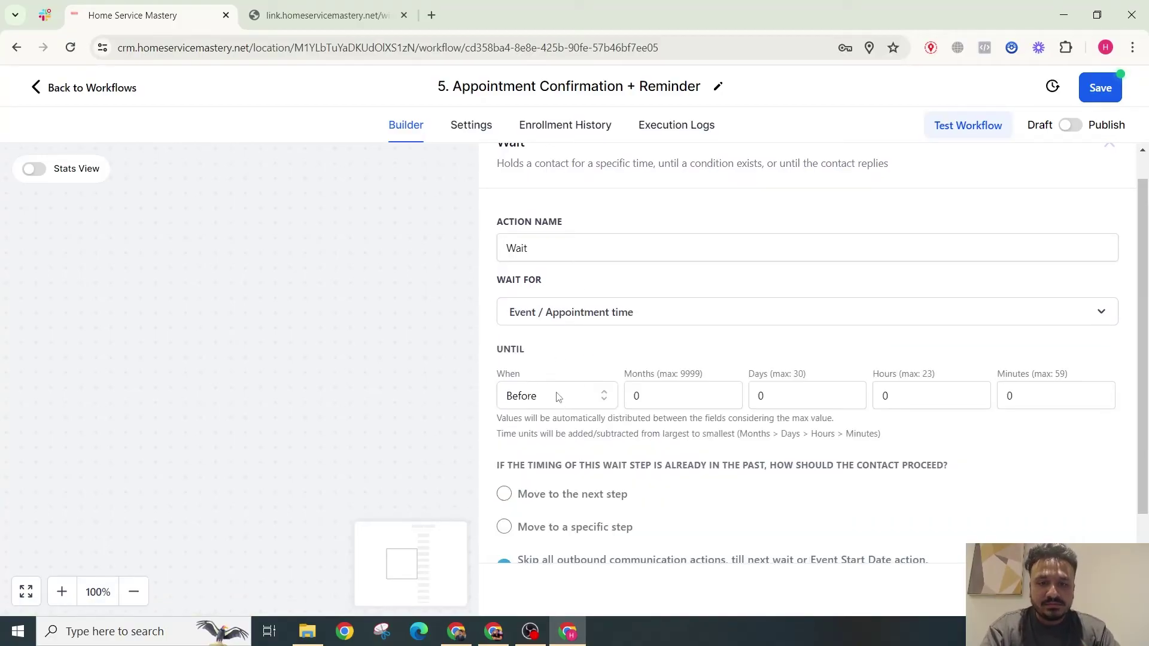
pyautogui.moveTo(671, 394); pyautogui.dragTo(625, 398)
pyautogui.doubleClick(761, 395)
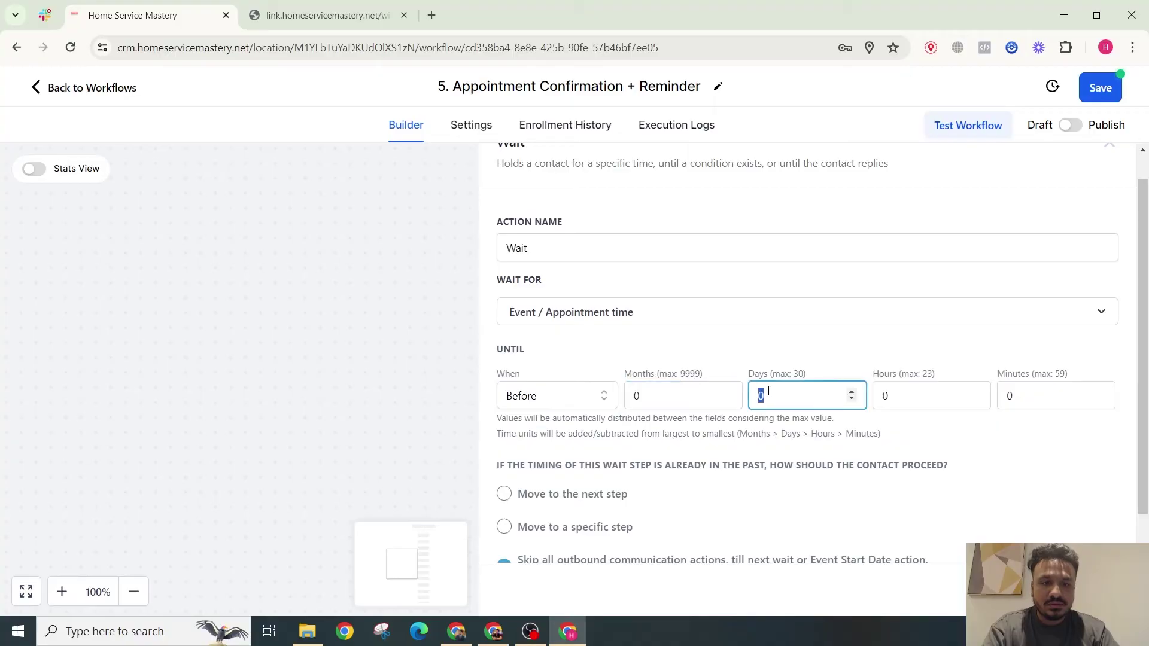
pyautogui.write('1')
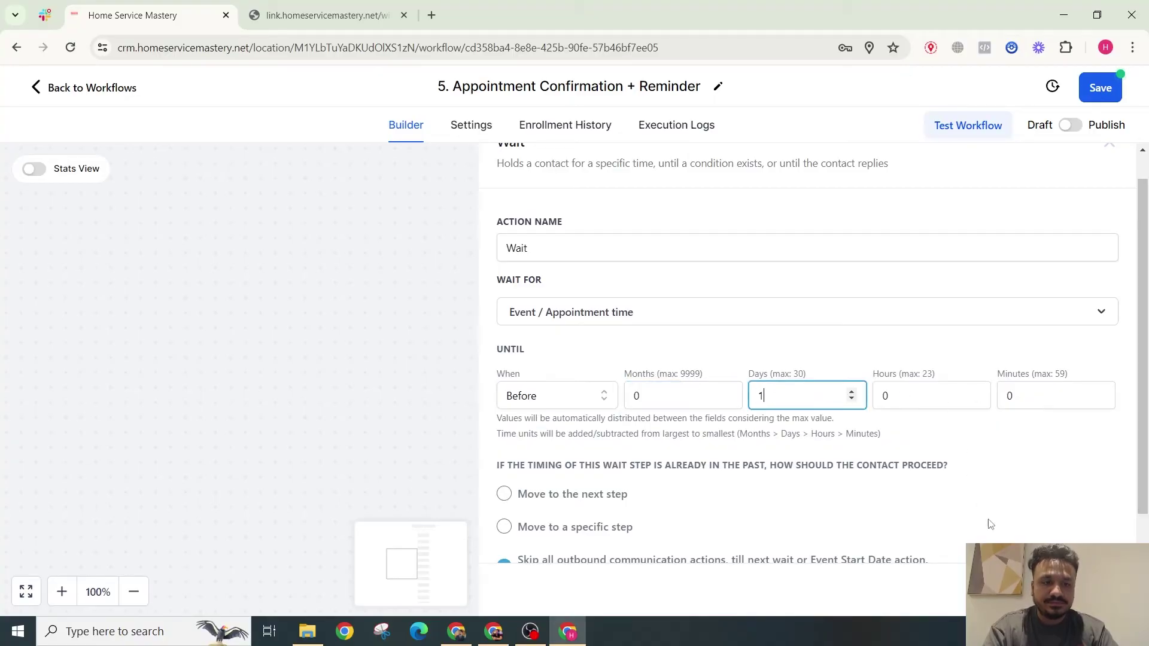
pyautogui.moveTo(786, 391); pyautogui.dragTo(751, 390)
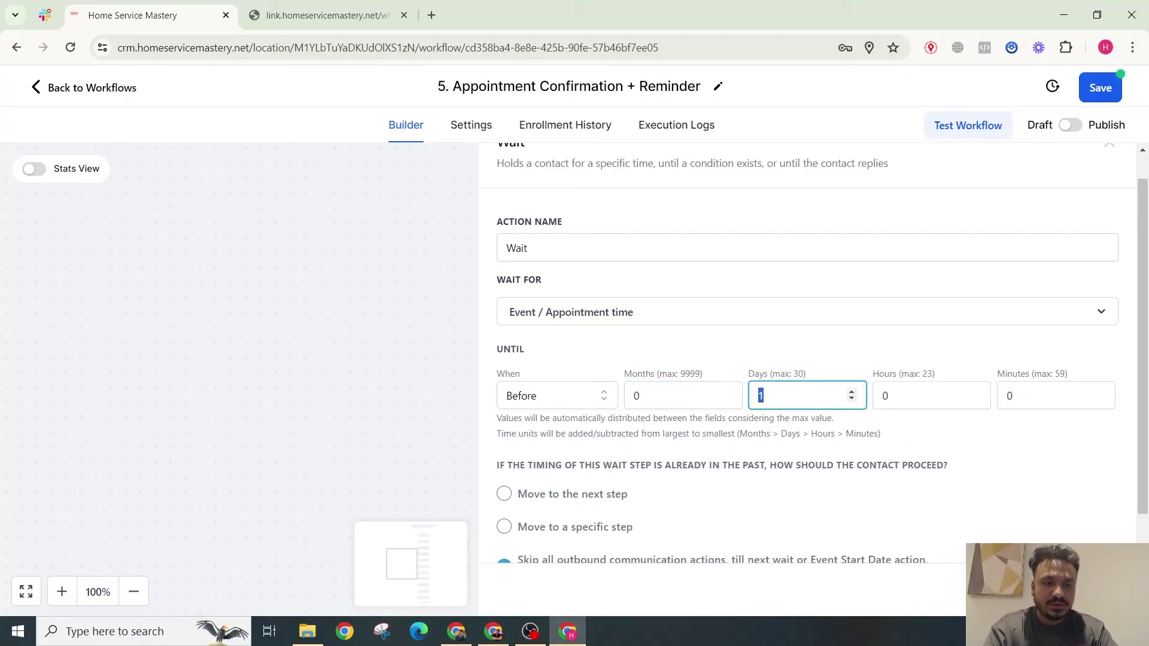
# Name the wait step "Wait 24 hours until the appointment" and close its settings.
pyautogui.click(606, 251)
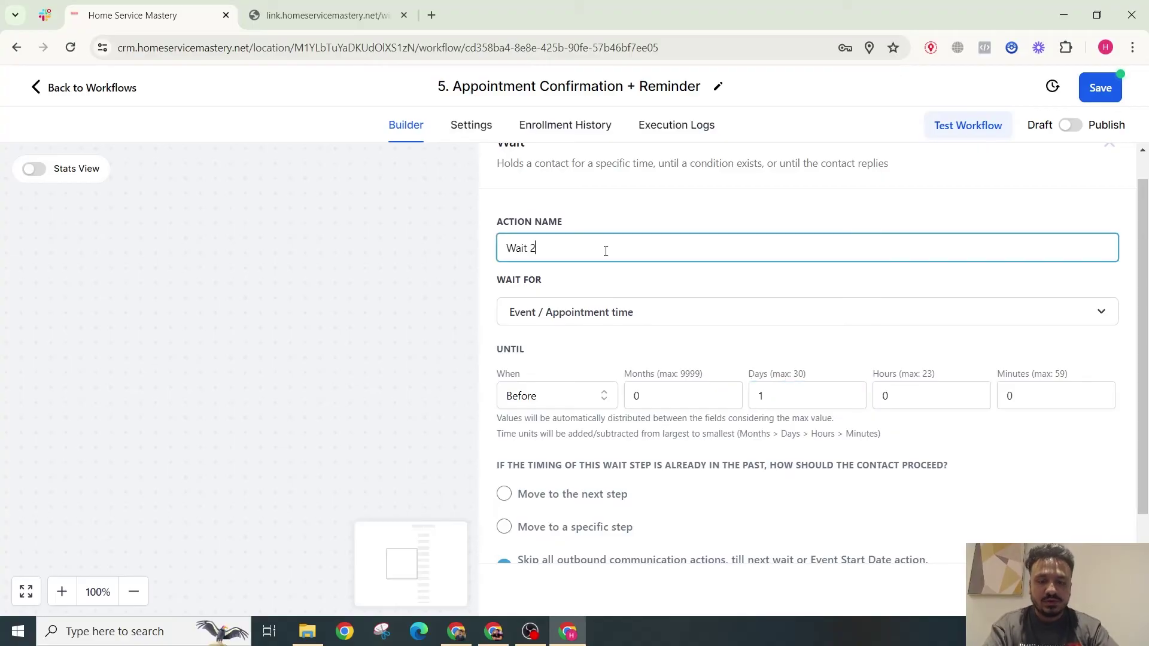
pyautogui.write('24 hours un')
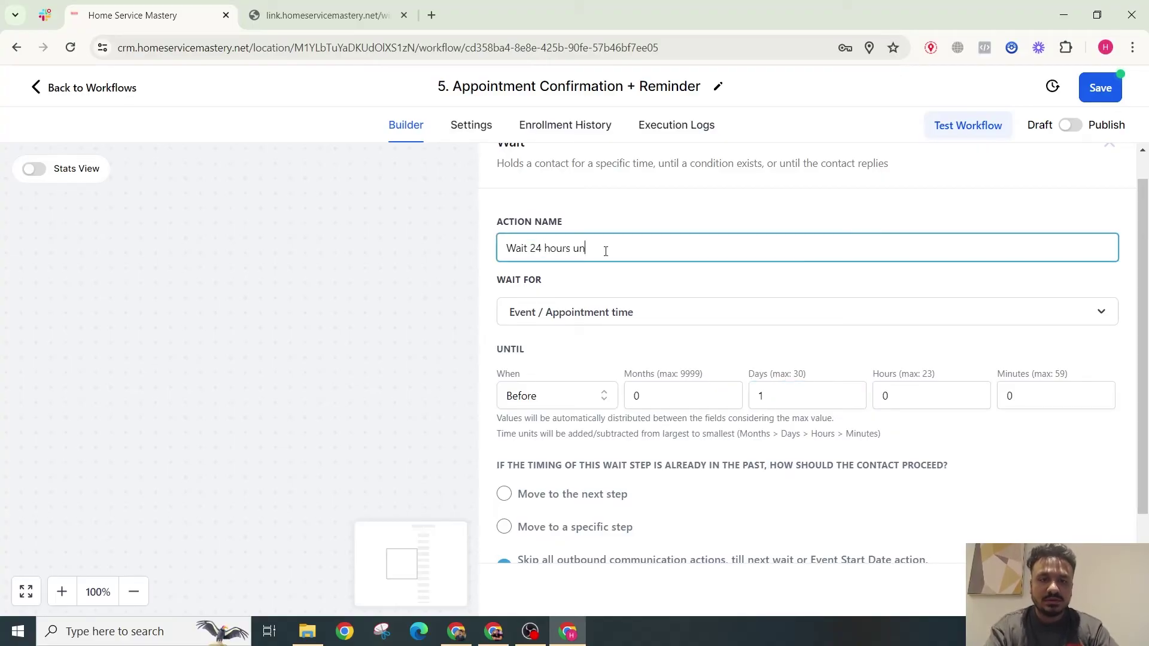
pyautogui.write('til the appointment')
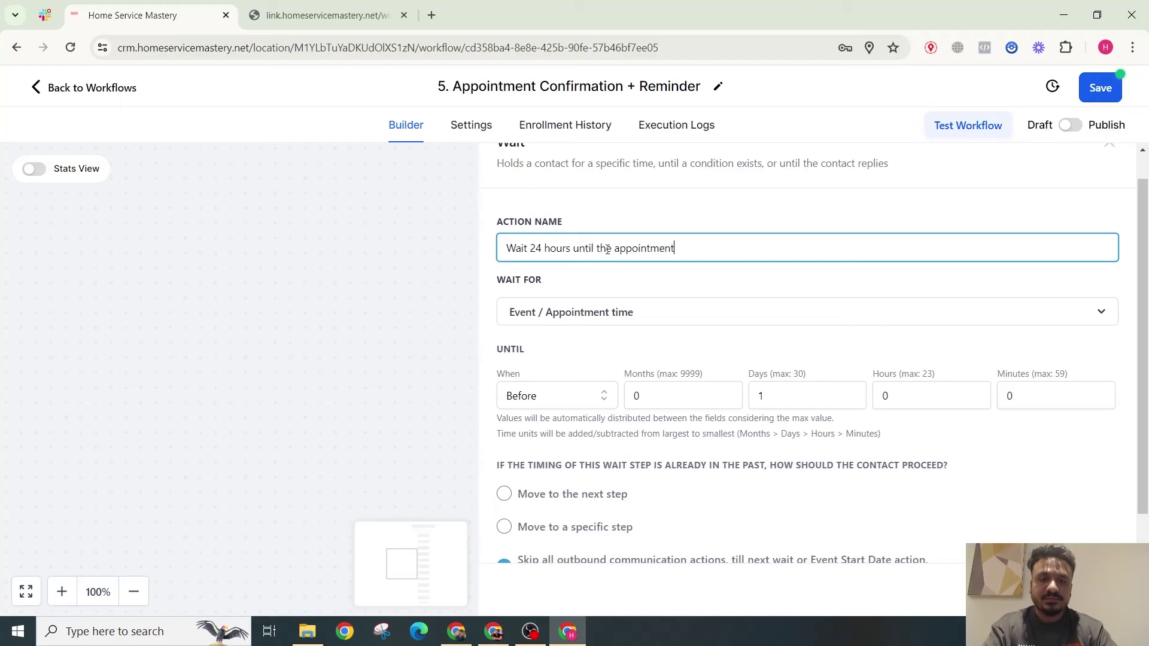
pyautogui.scroll(-1, 620, 308)
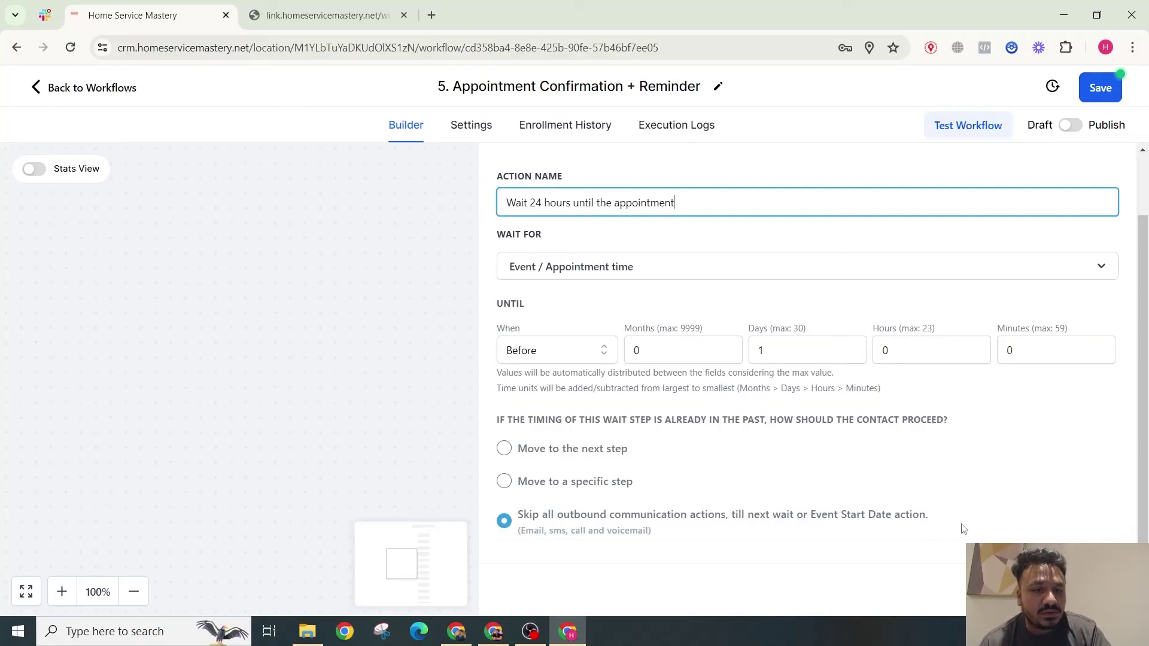
pyautogui.click(1089, 599)
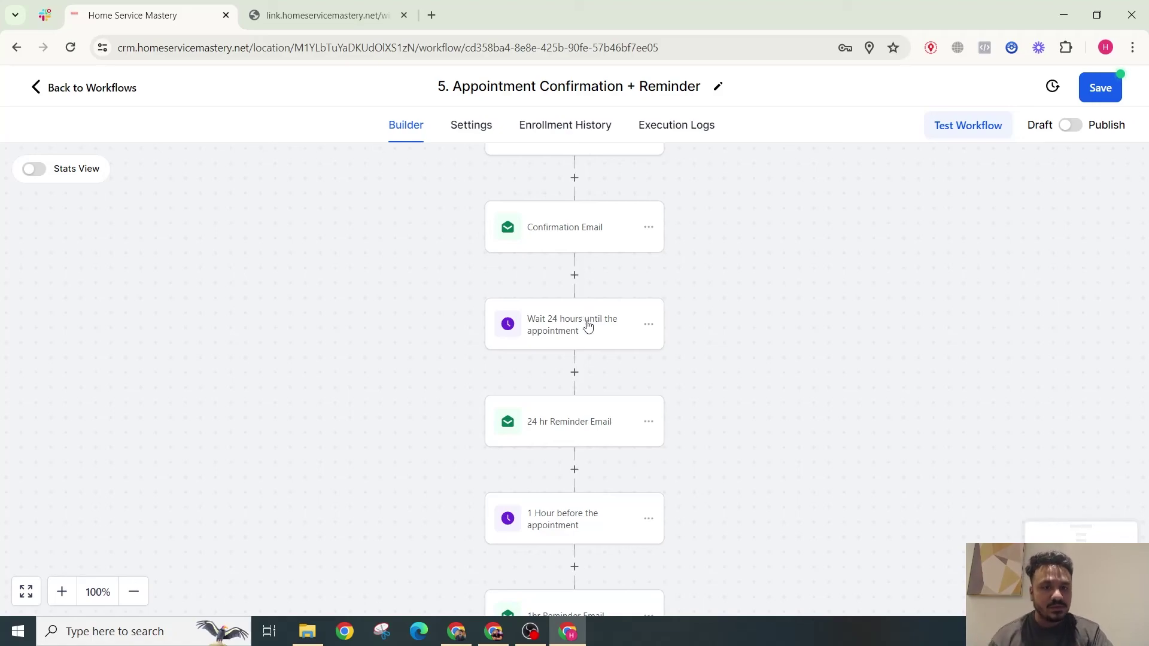
# Review the 24 hr Reminder Email step's settings without changing them.
pyautogui.scroll(-2, 585, 323)
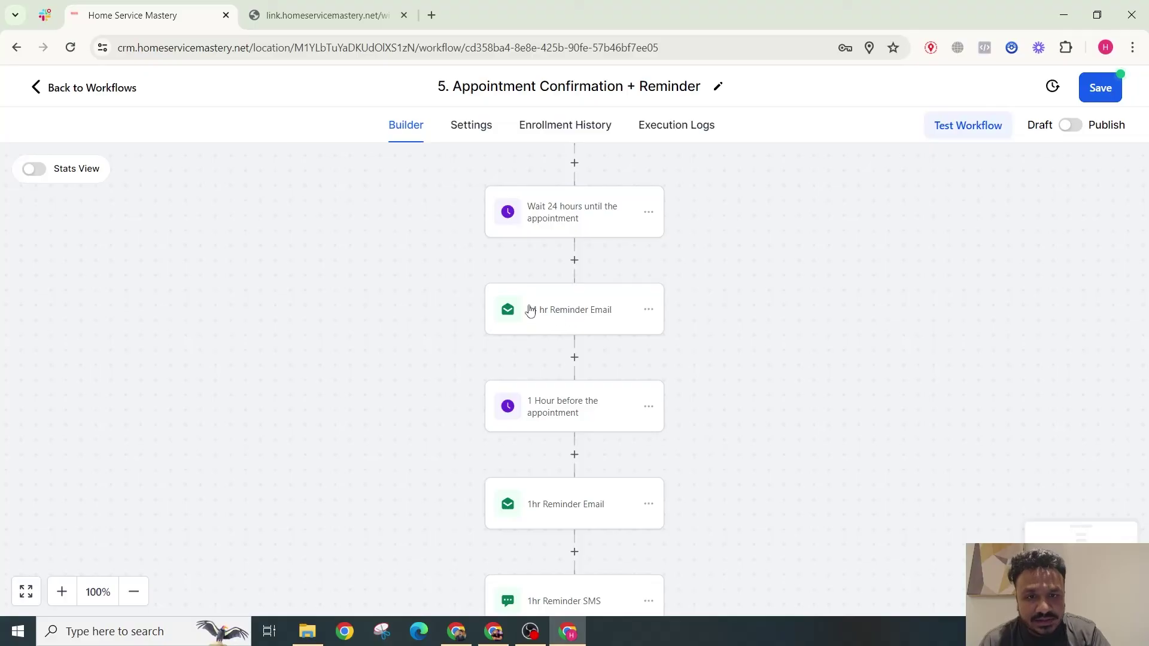
pyautogui.scroll(-1, 535, 374)
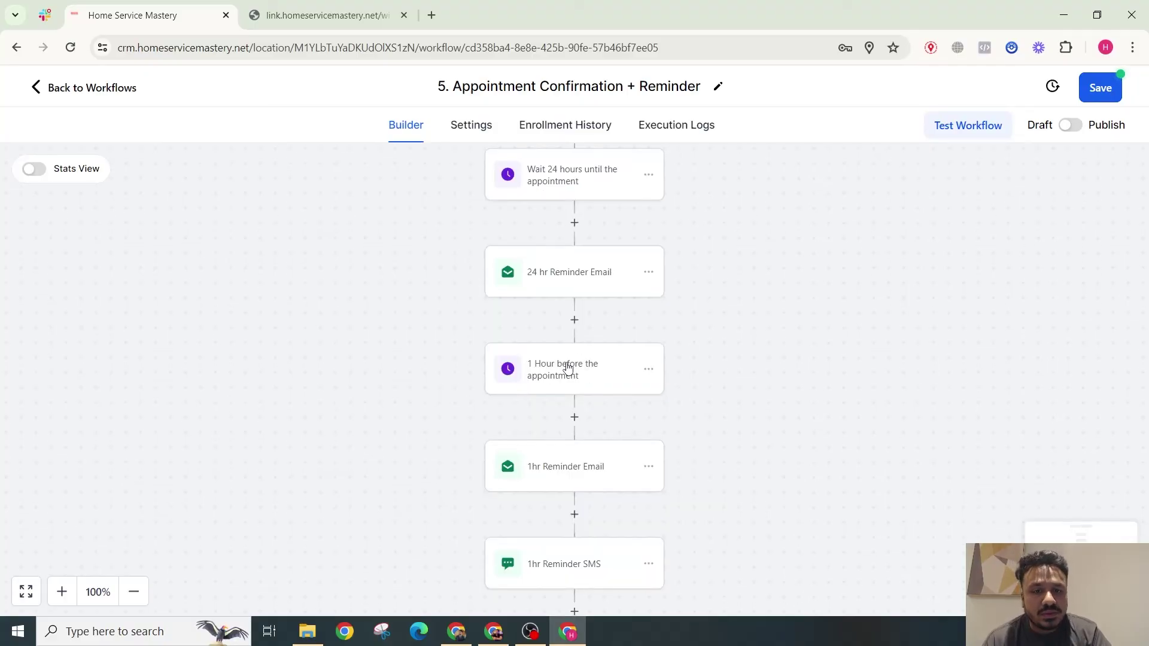
pyautogui.click(584, 281)
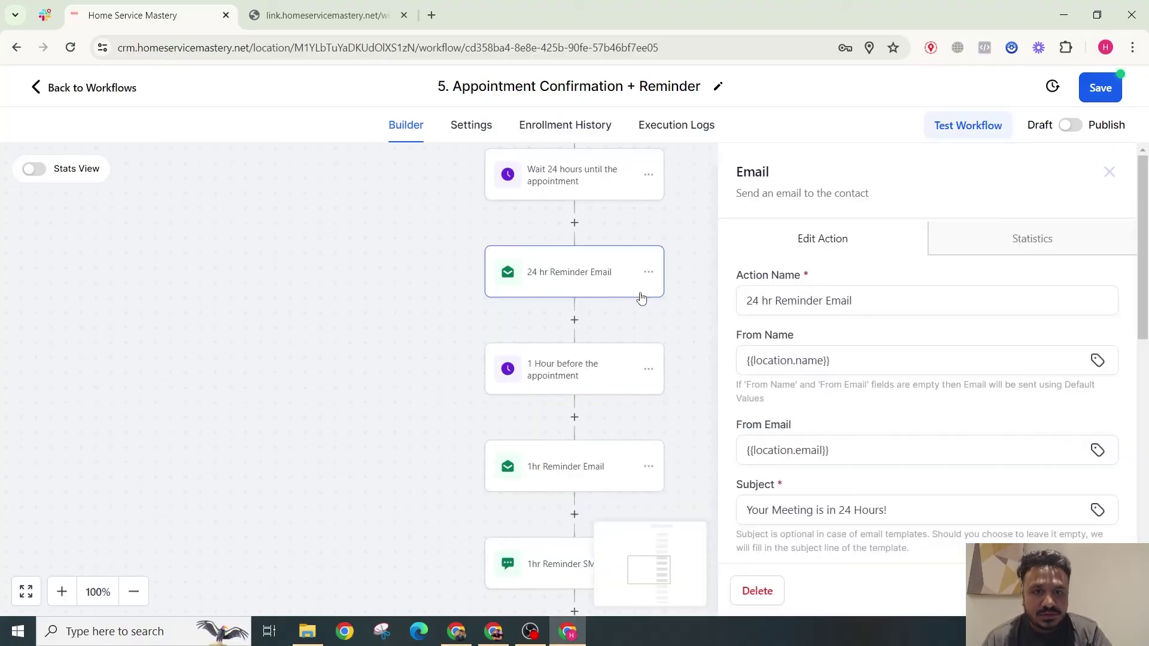
pyautogui.scroll(-8, 935, 351)
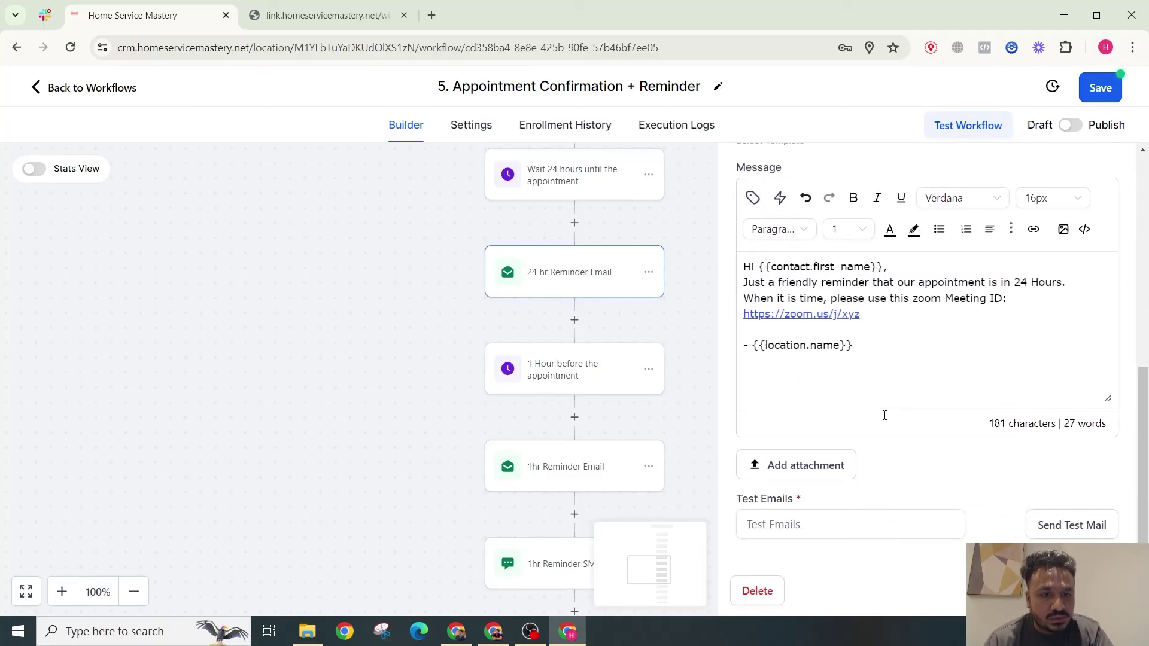
pyautogui.scroll(4, 990, 288)
pyautogui.scroll(4, 990, 289)
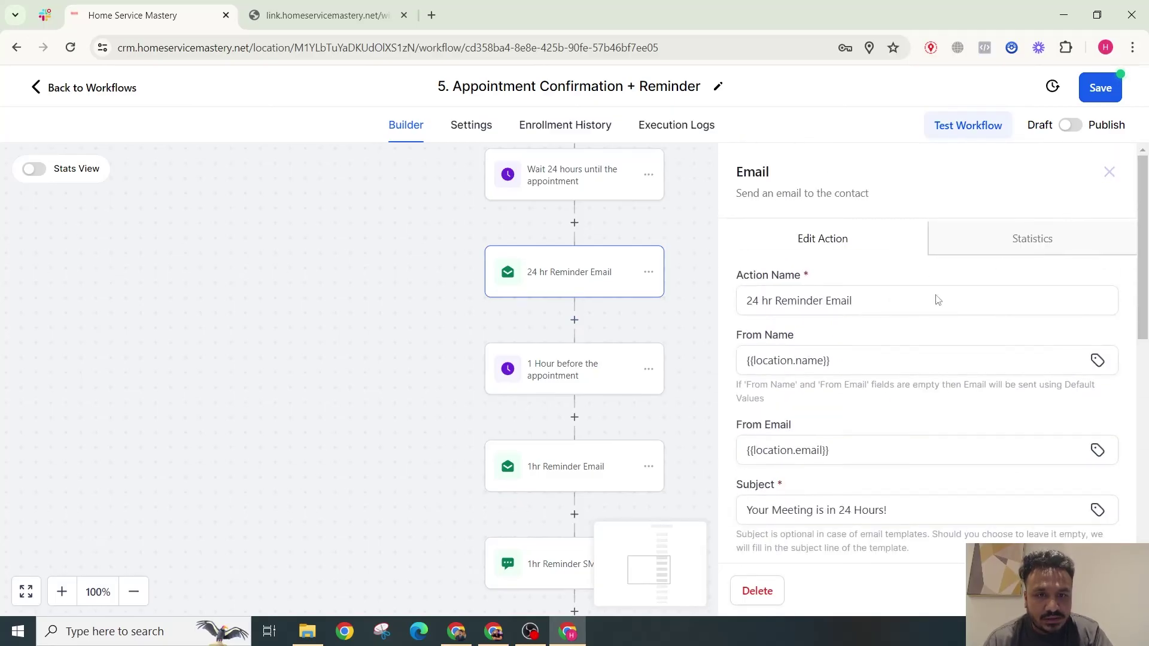
pyautogui.click(1109, 173)
pyautogui.scroll(-1, 658, 281)
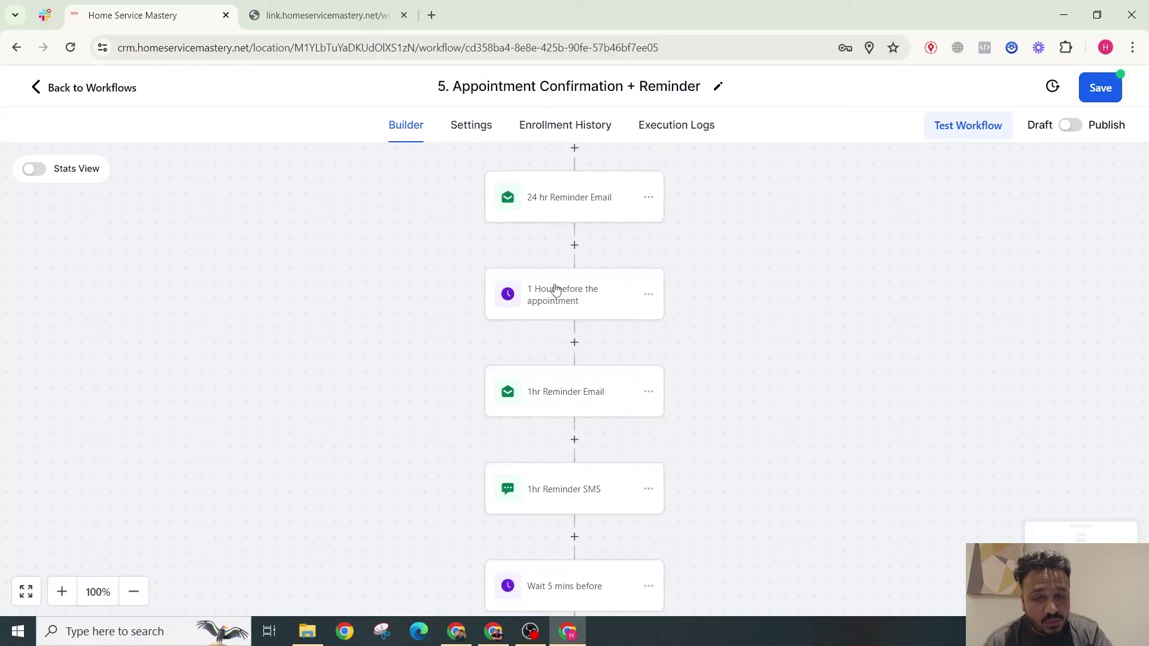
pyautogui.scroll(-1, 594, 392)
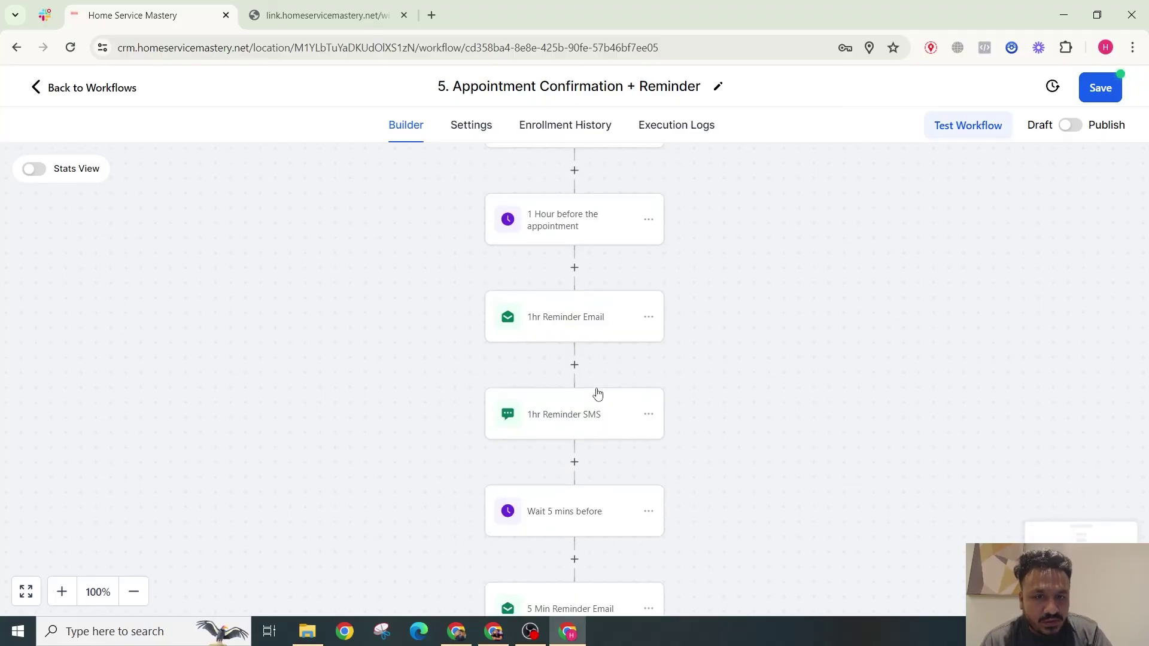
pyautogui.scroll(-1, 586, 413)
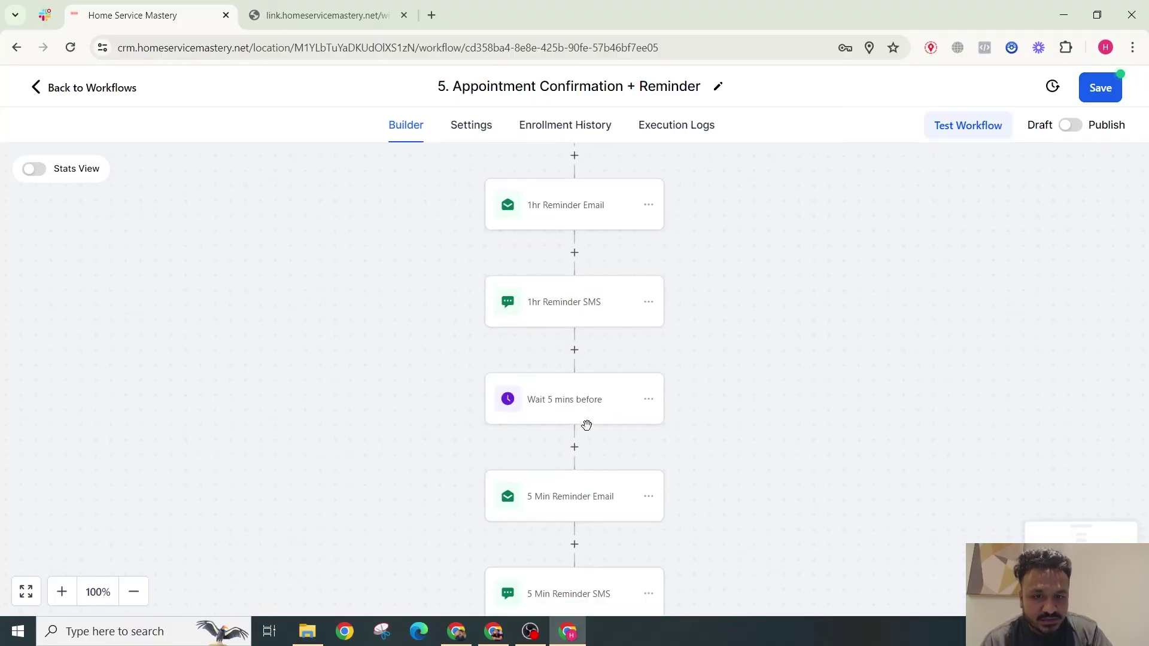
# Delete the Wait 5 mins before step and all actions after it.
pyautogui.click(649, 399)
pyautogui.moveTo(721, 513)
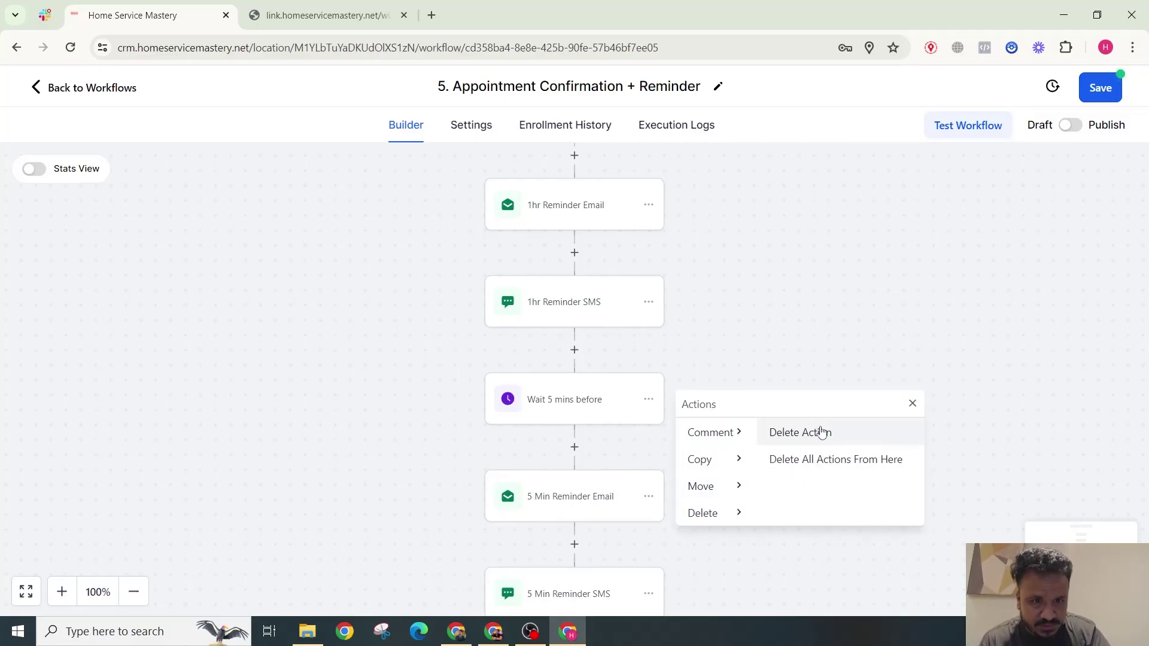
pyautogui.click(833, 461)
pyautogui.click(746, 407)
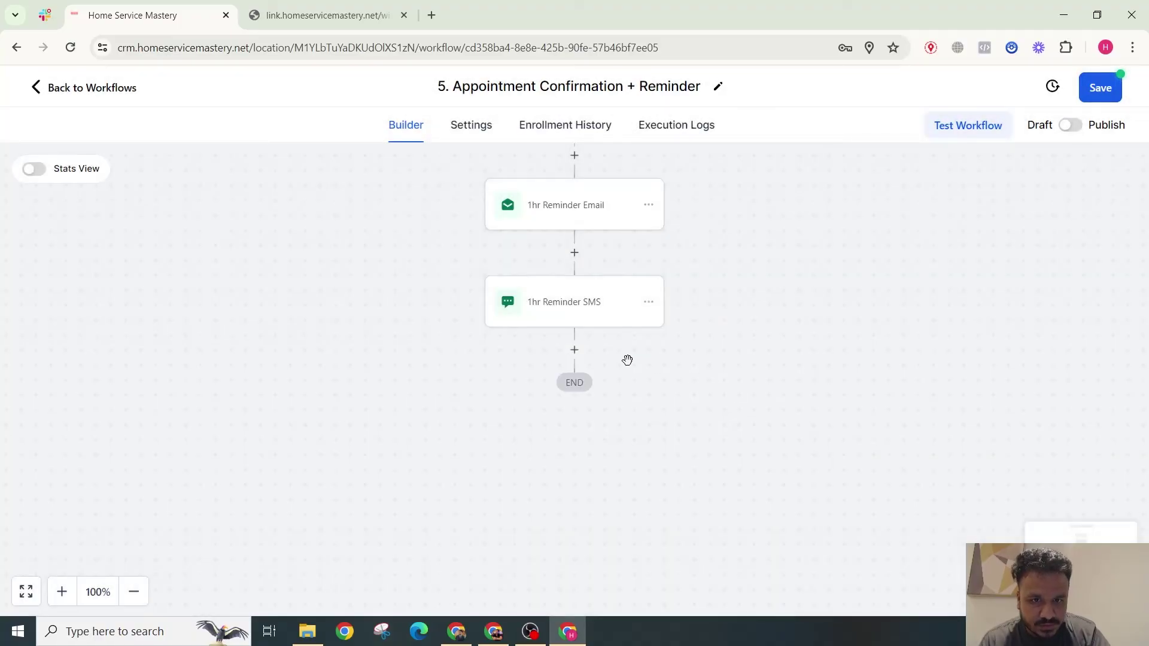
pyautogui.scroll(4, 628, 359)
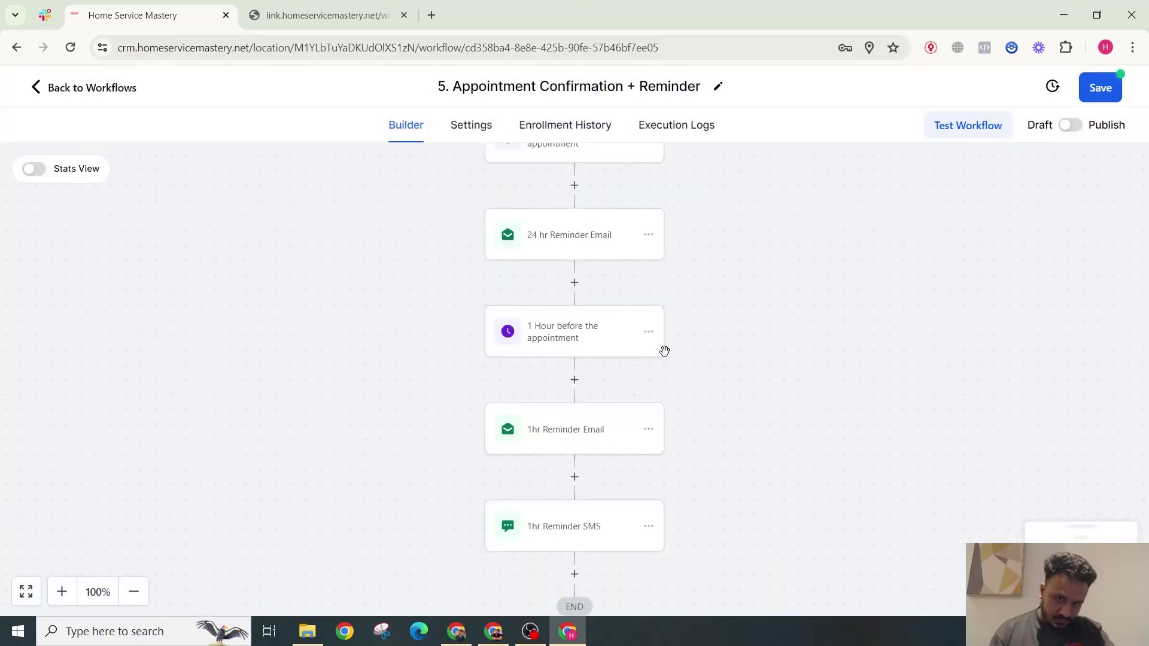
pyautogui.scroll(4, 649, 347)
pyautogui.scroll(2, 646, 331)
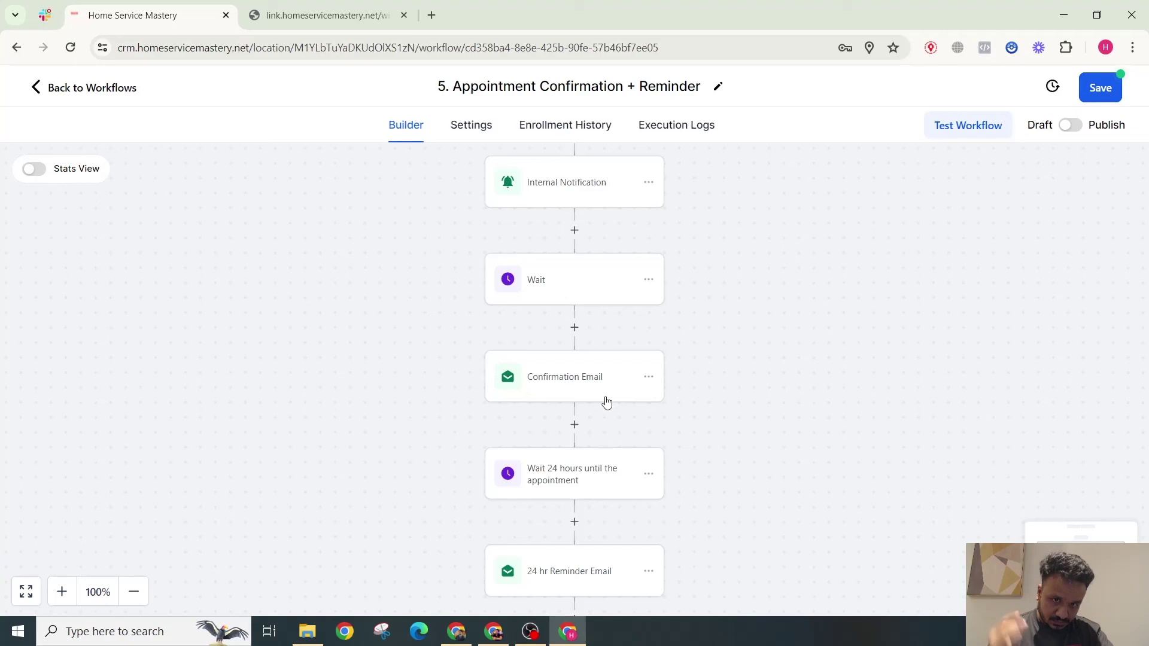
pyautogui.scroll(2, 589, 366)
pyautogui.scroll(2, 594, 372)
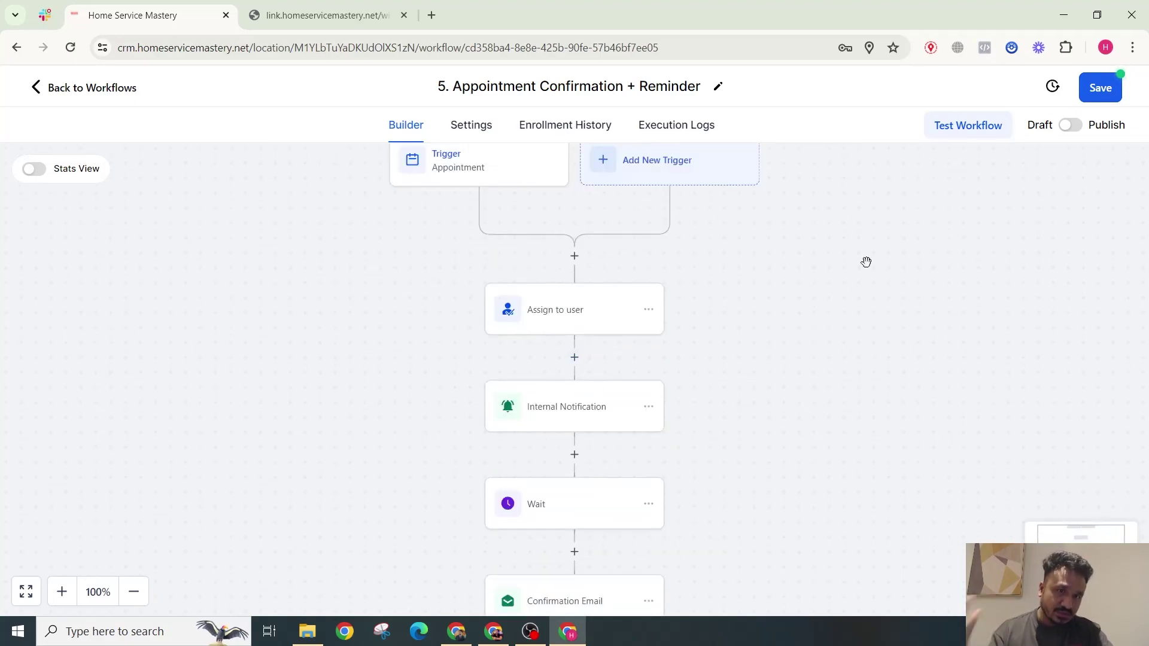
# Switch the workflow from Draft to Publish and save it.
pyautogui.click(1070, 125)
pyautogui.click(1087, 91)
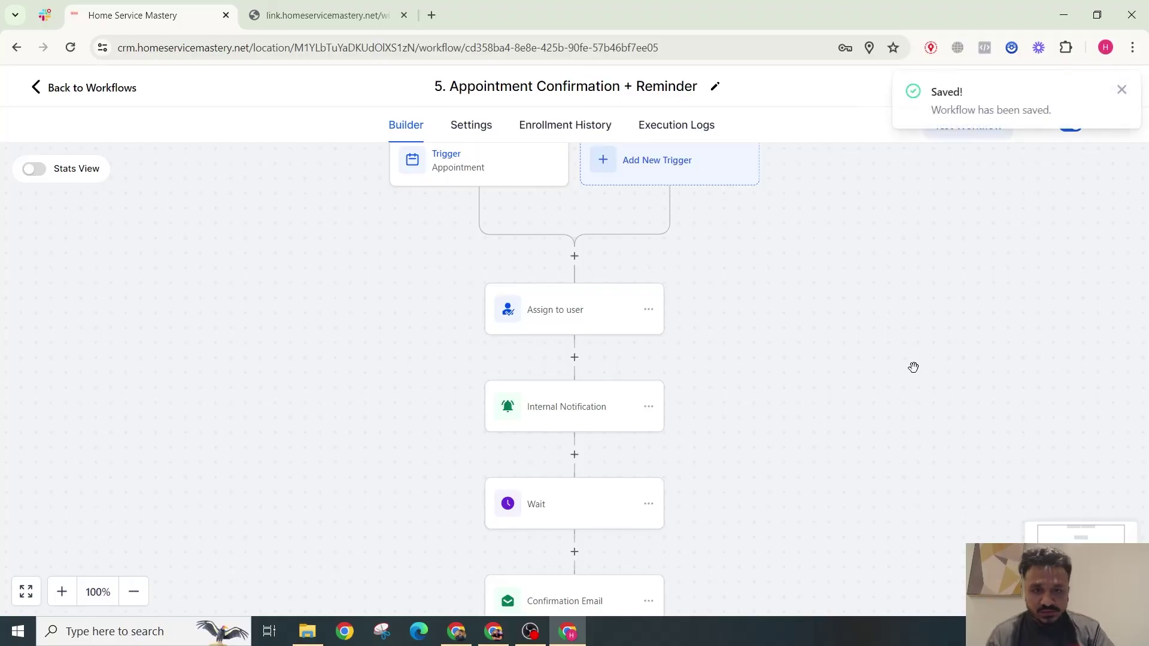
pyautogui.click(1122, 90)
# Go back to the workflow list to confirm the workflow shows as Published.
pyautogui.click(112, 94)
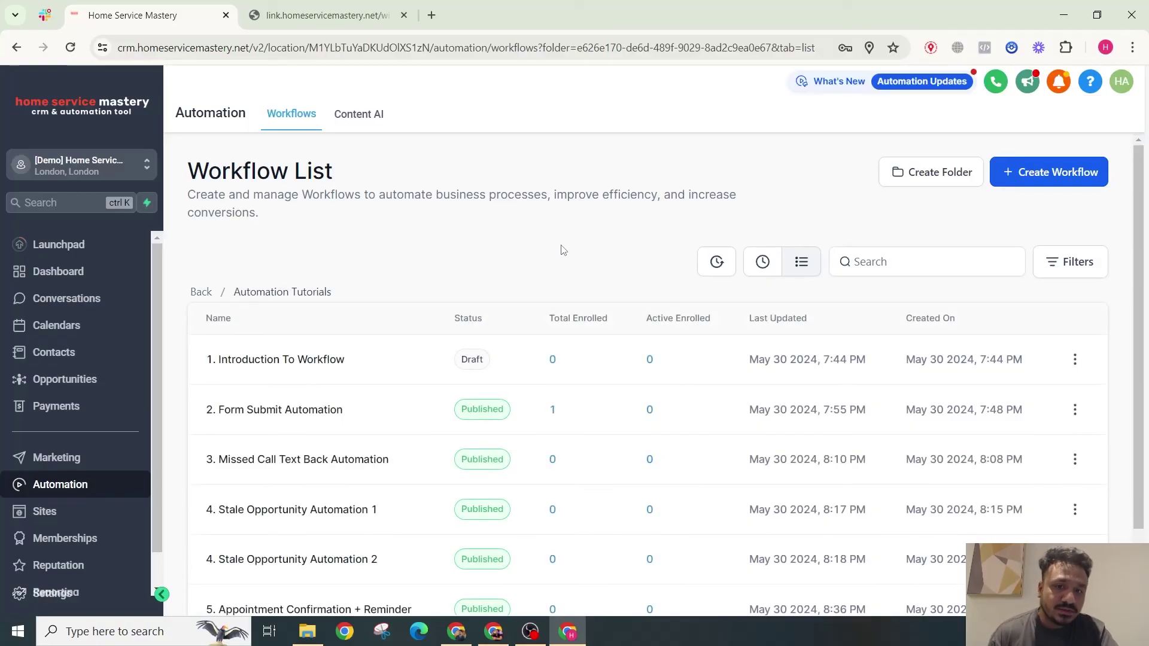
pyautogui.scroll(-2, 541, 281)
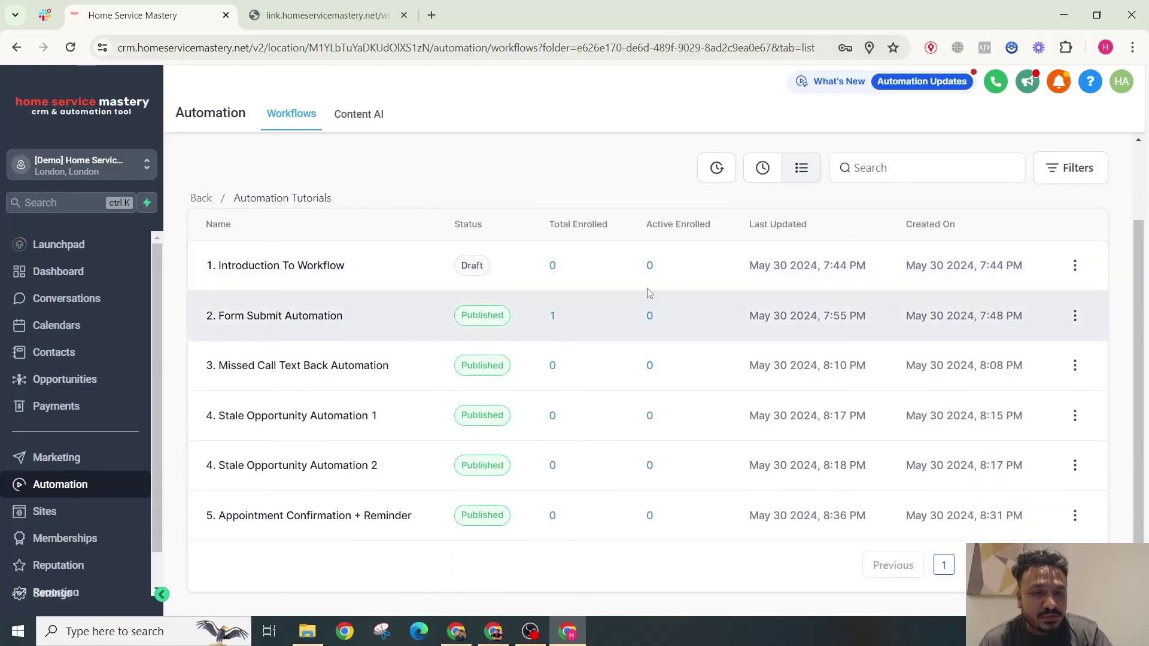
pyautogui.scroll(2, 679, 283)
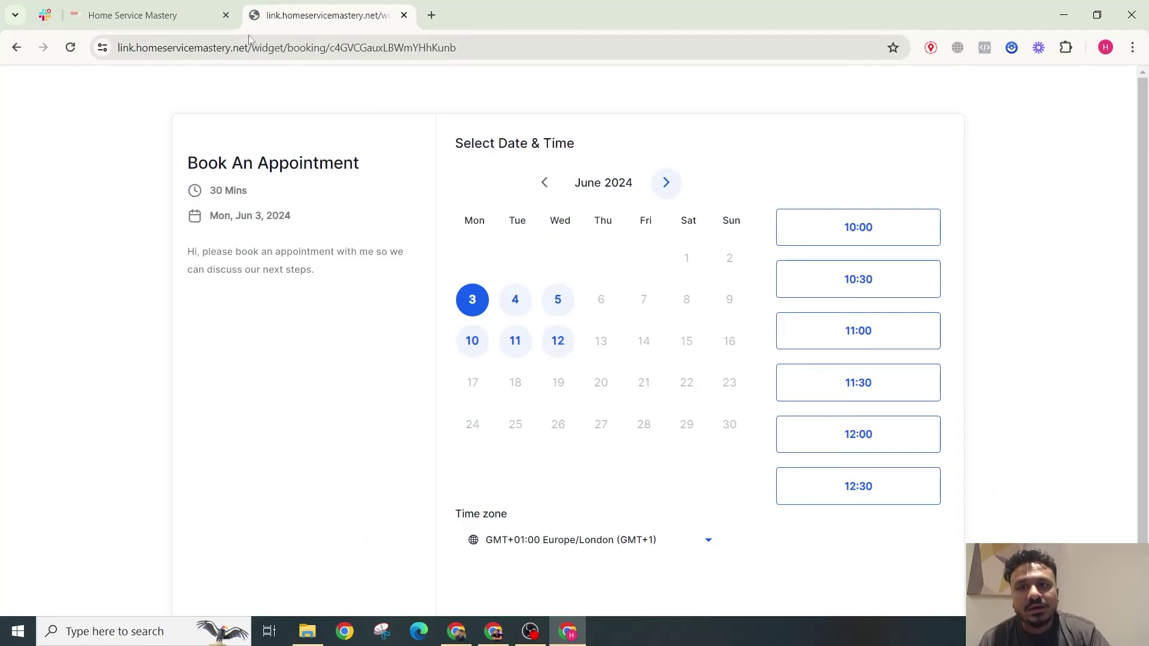
pyautogui.click(150, 15)
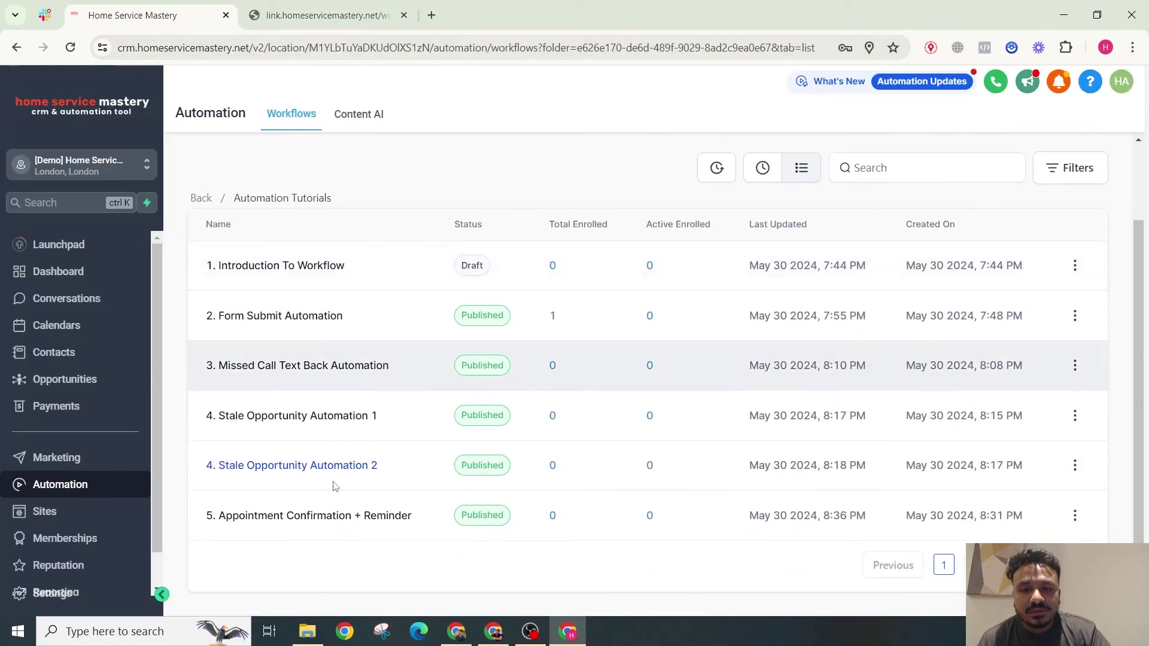